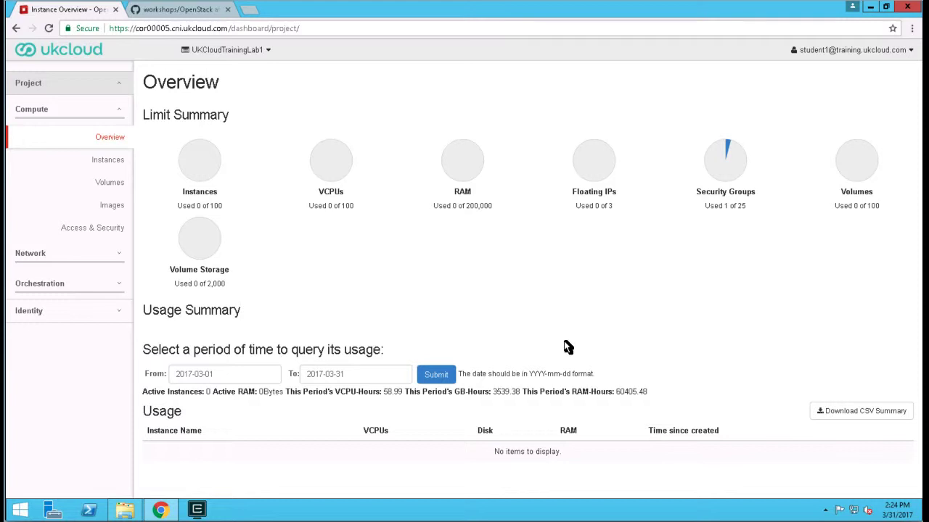
- Run puttygen to open PuTTY Key Generator and generate a 2048-bit RSA public/private key pair
right_click(22, 508)
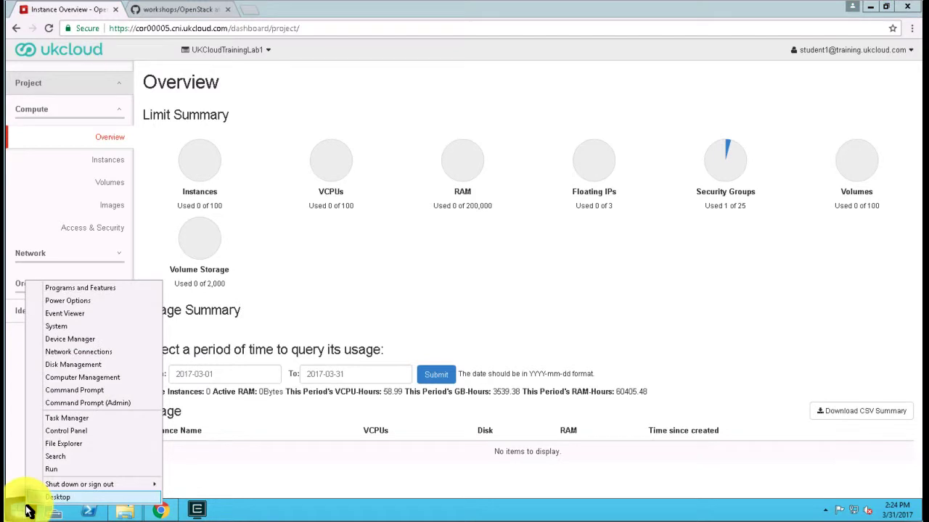
left_click(54, 470)
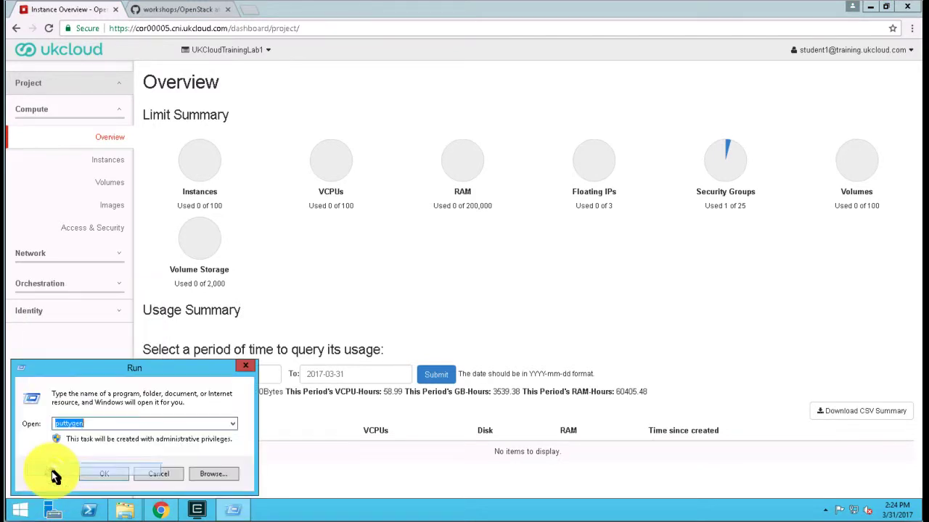
left_click(91, 424)
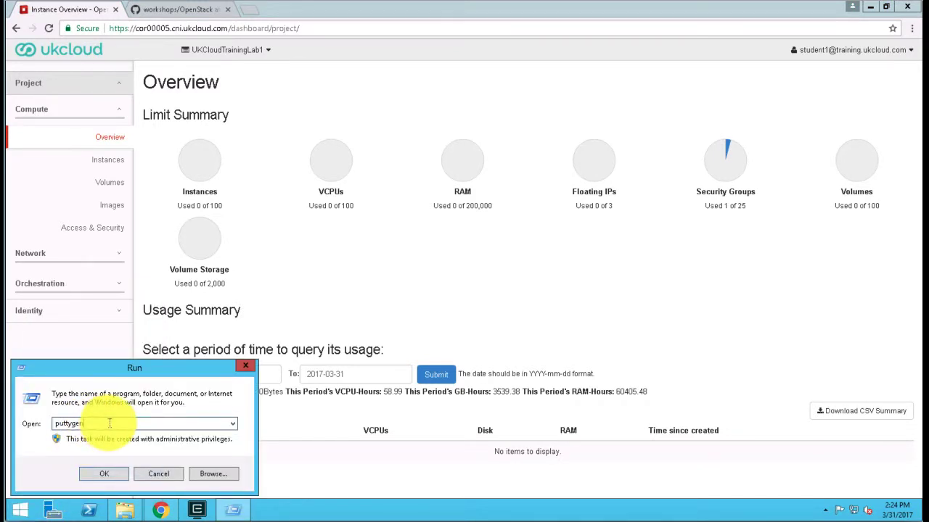
left_click(105, 476)
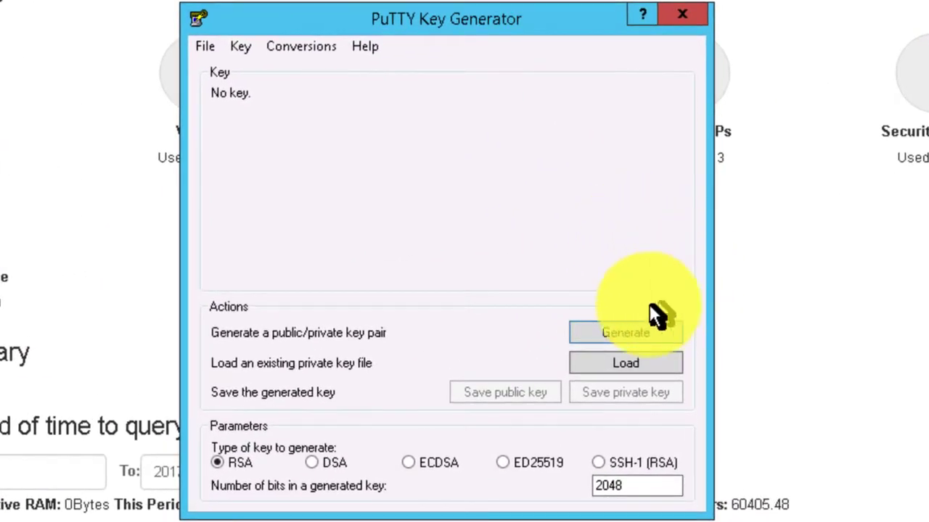
left_click(628, 332)
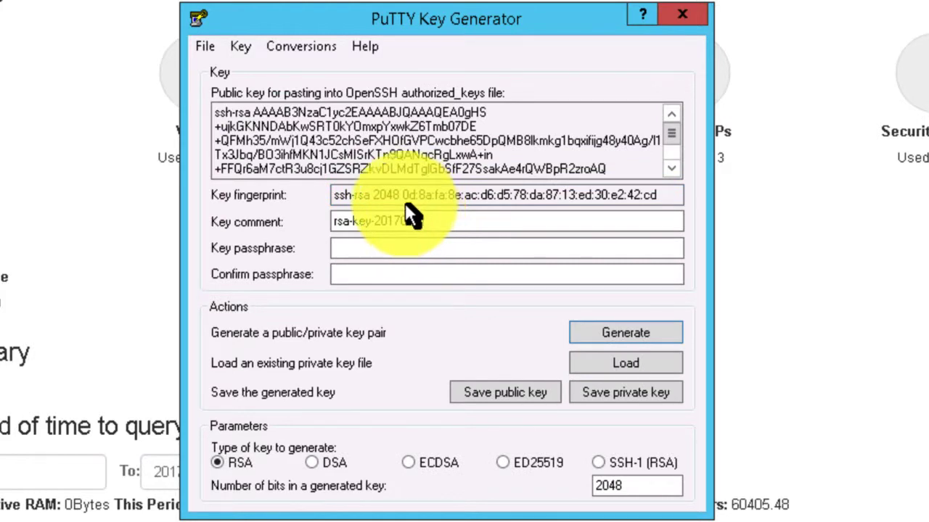
- Protect the generated key by entering and confirming a key passphrase
left_click(479, 221)
left_click_drag(425, 221, 303, 215)
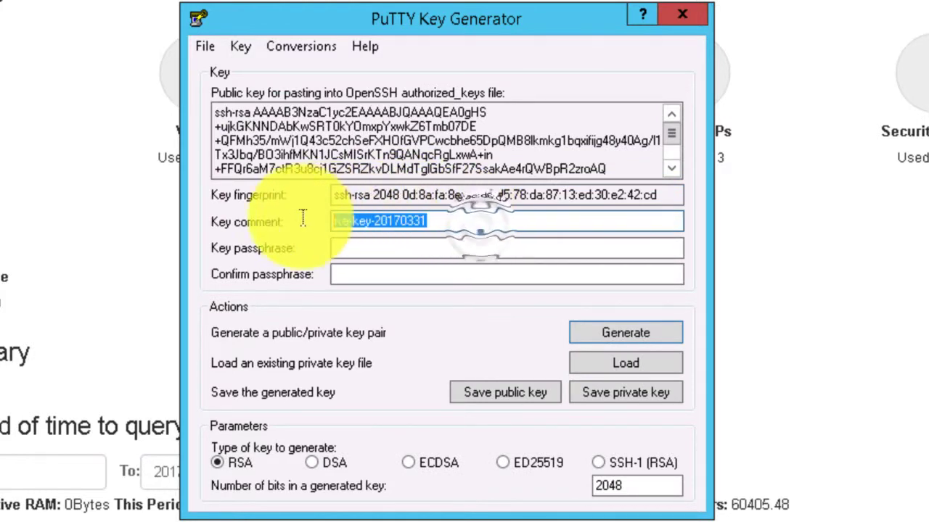
left_click(471, 242)
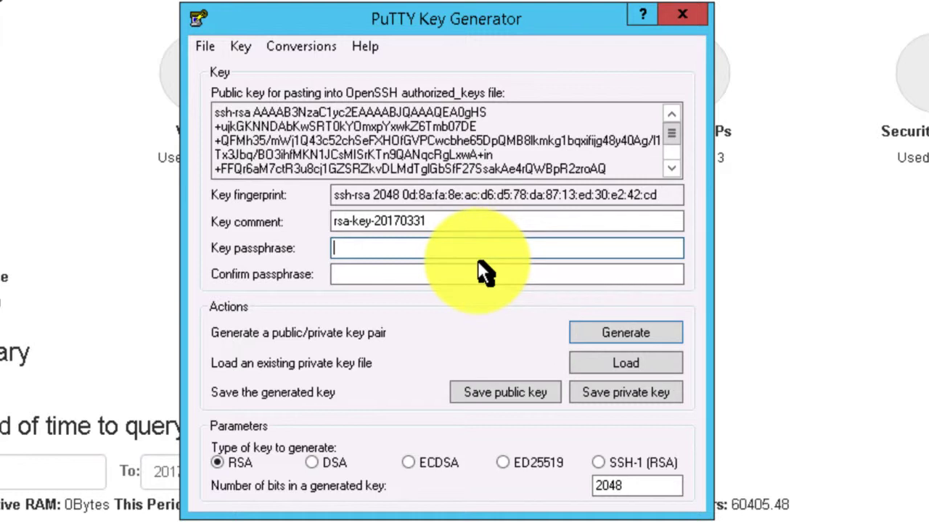
type("******")
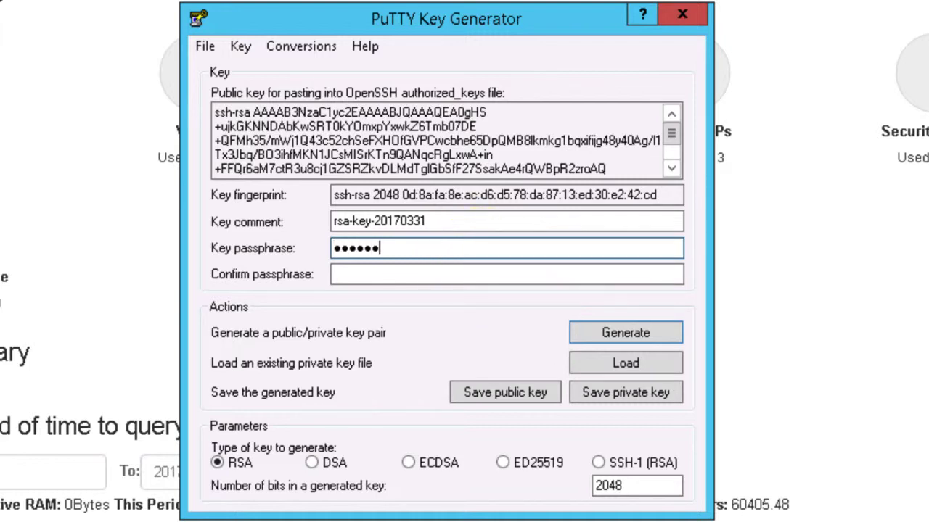
key("Tab")
type("******")
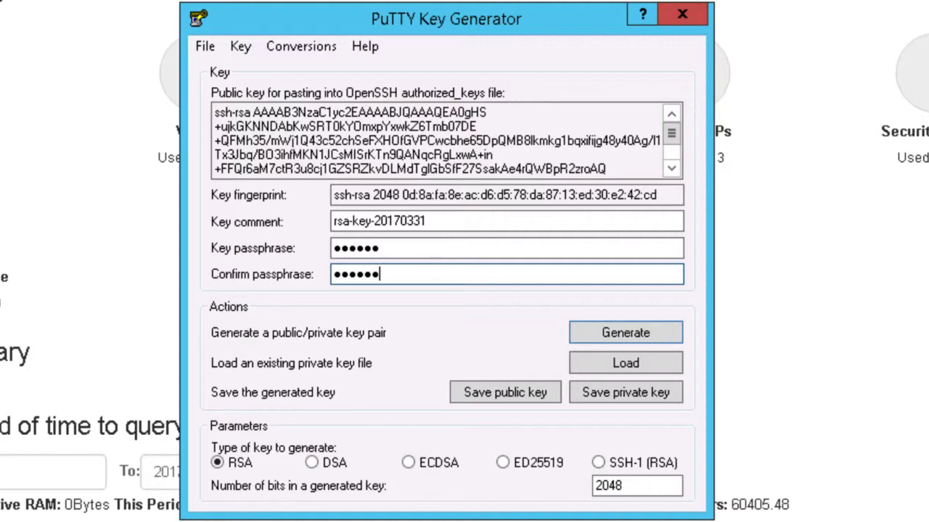
- Save the private key in the Documents folder as a PuTTY private key file named "ssk Key"
left_click(649, 393)
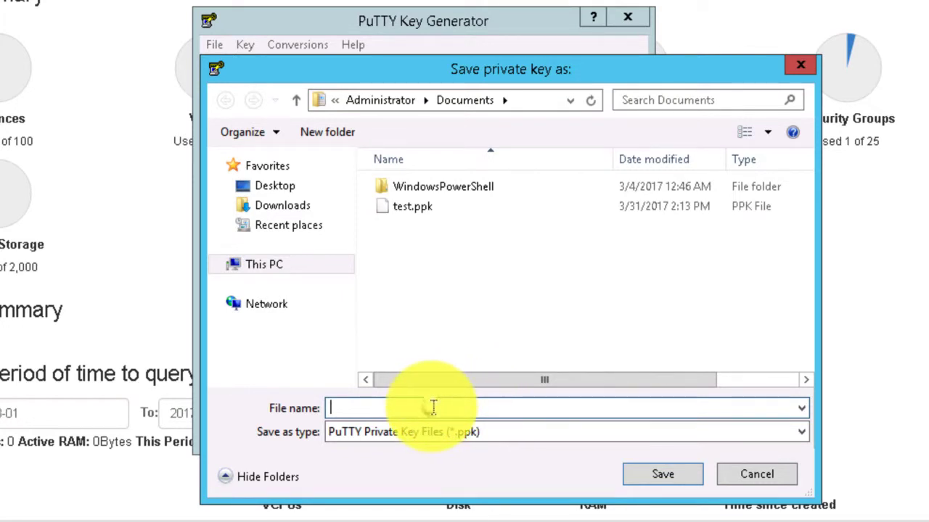
type("ssk Key")
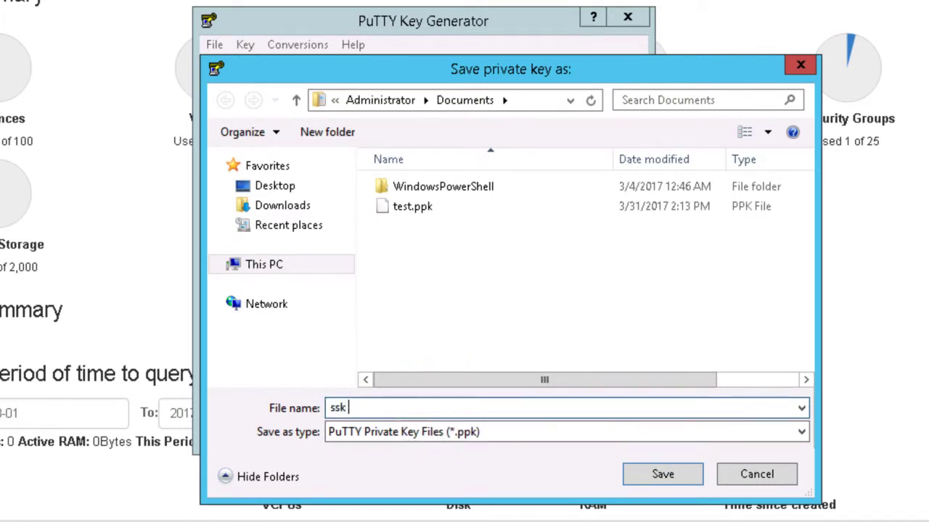
left_click(639, 474)
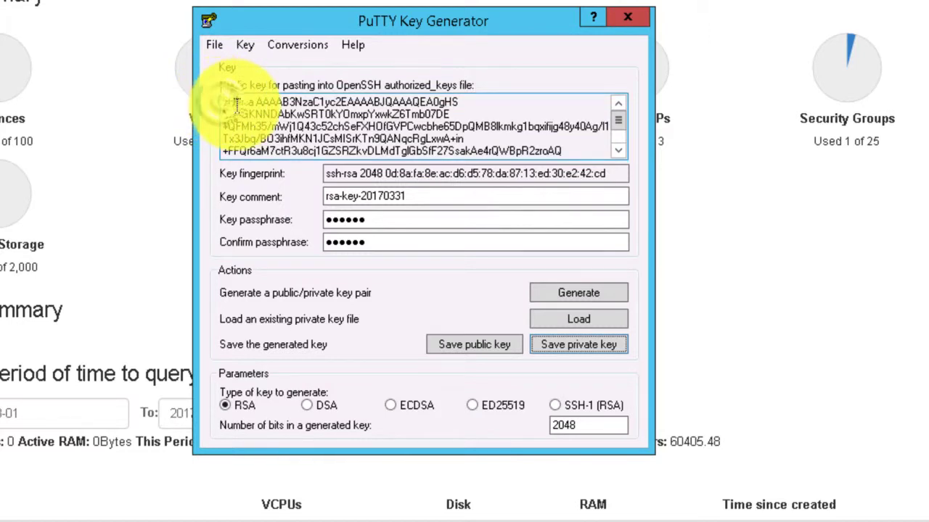
- Copy the whole OpenSSH public key, switch to the OpenStack dashboard in Chrome, and open the Import Key Pair form under Access & Security
left_click_drag(229, 101, 607, 156)
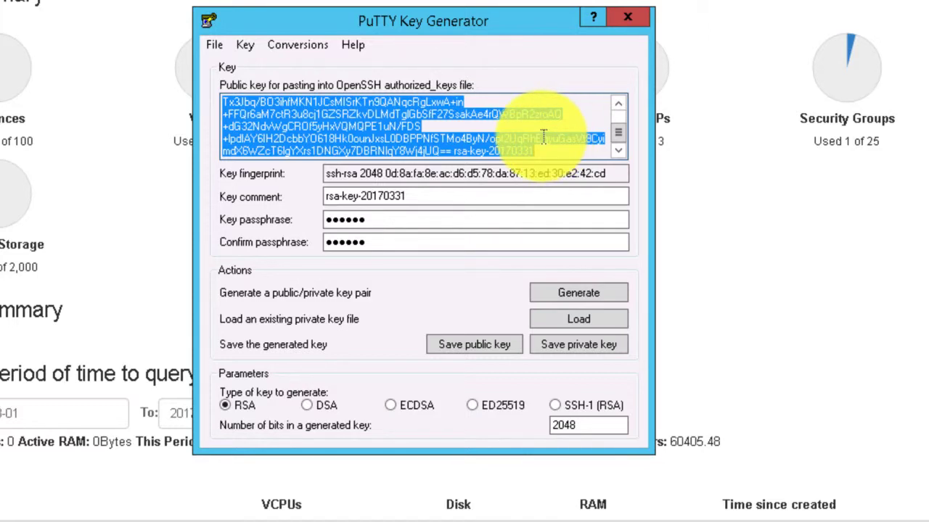
left_click(97, 7)
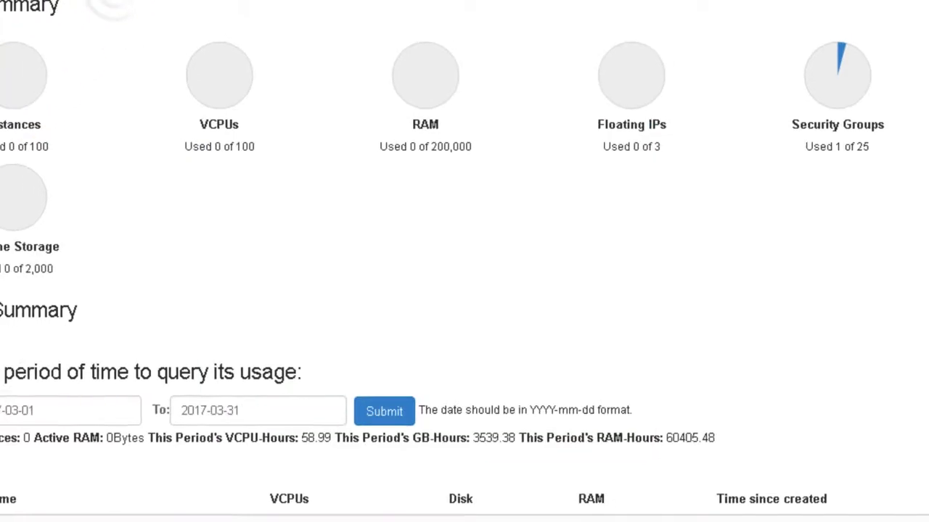
left_click(72, 230)
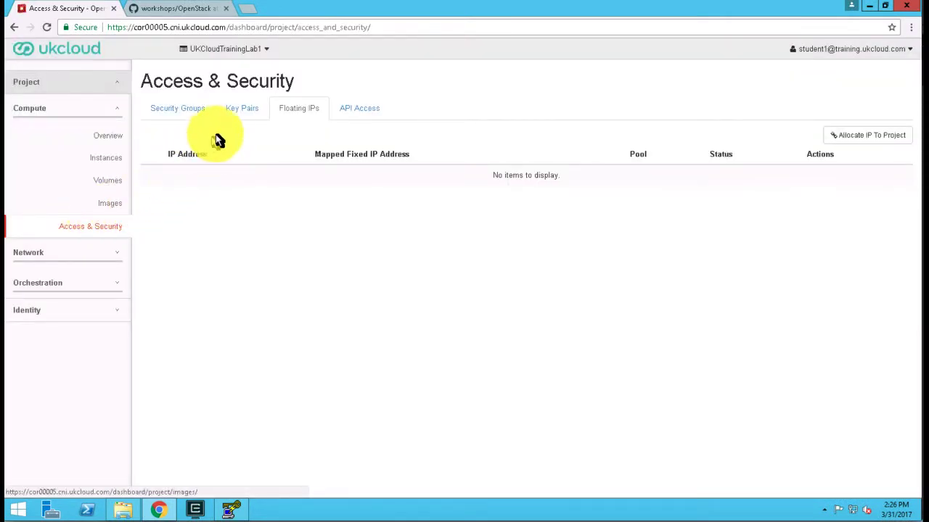
left_click(245, 110)
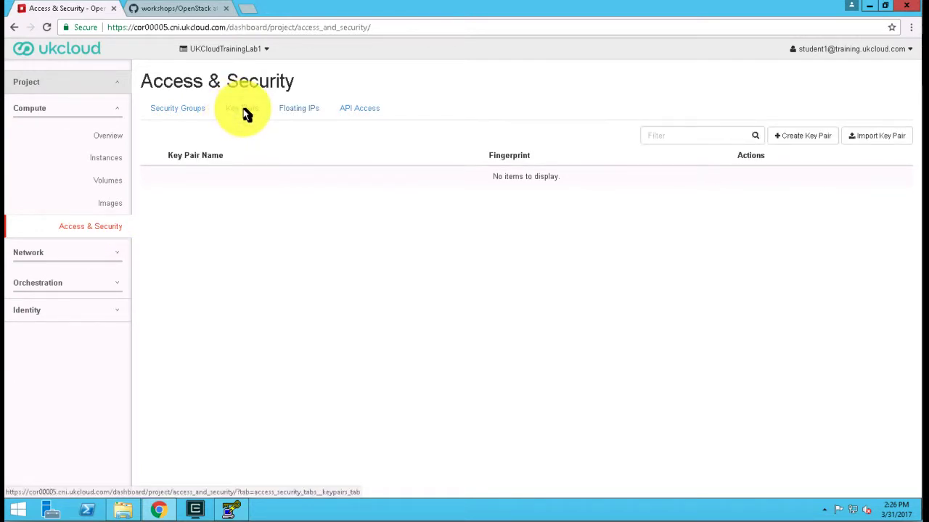
left_click(892, 139)
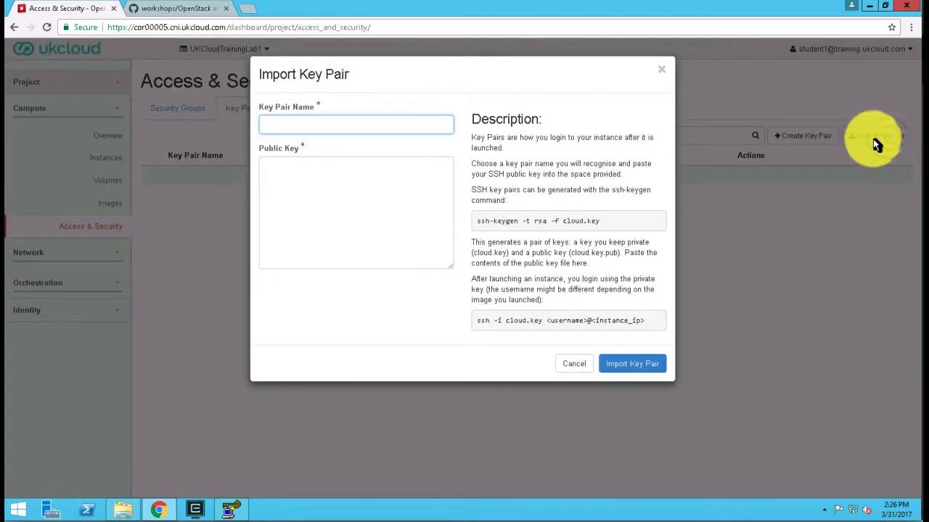
- Import the copied public key as a key pair named MyKeyPair
left_click(334, 187)
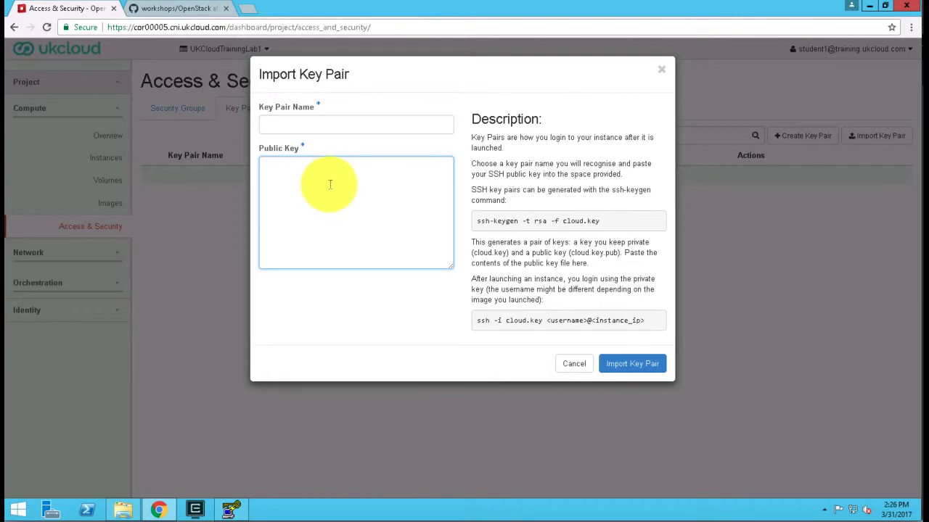
key("ctrl+v")
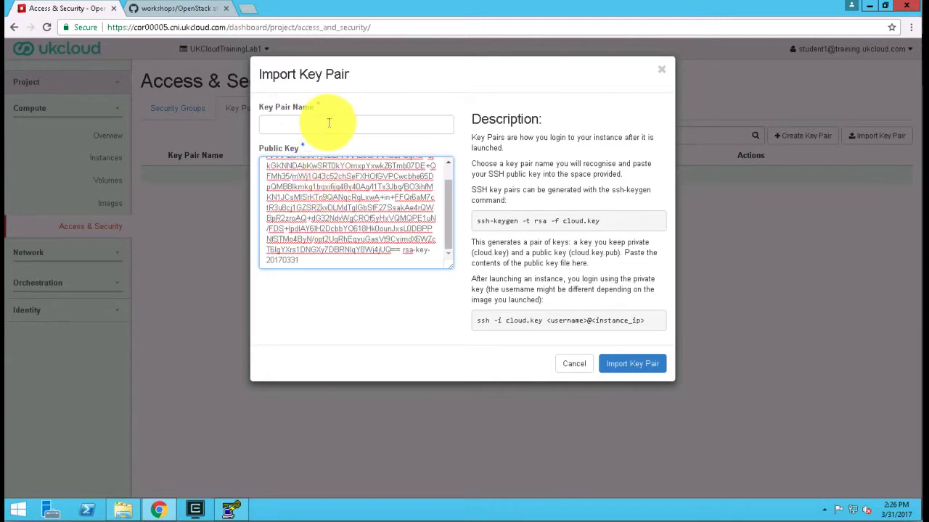
left_click(328, 124)
type("My")
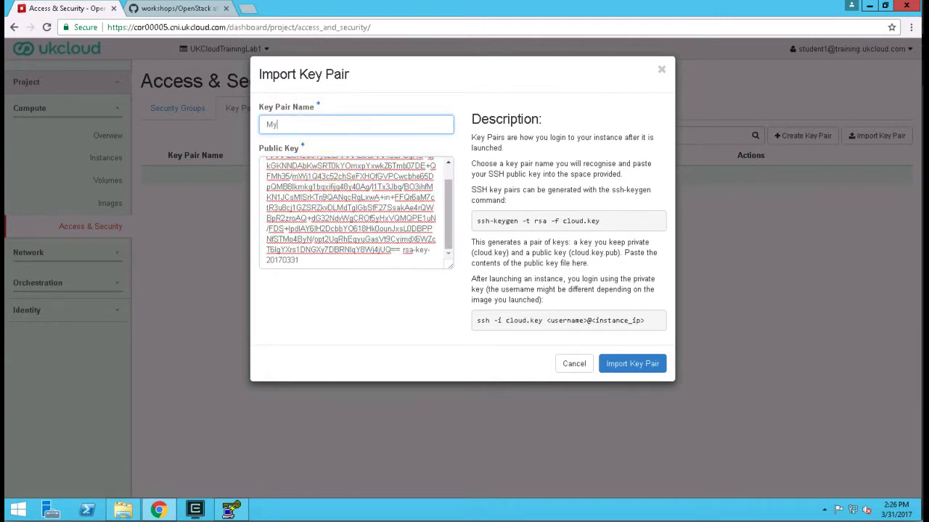
type("KeyPair")
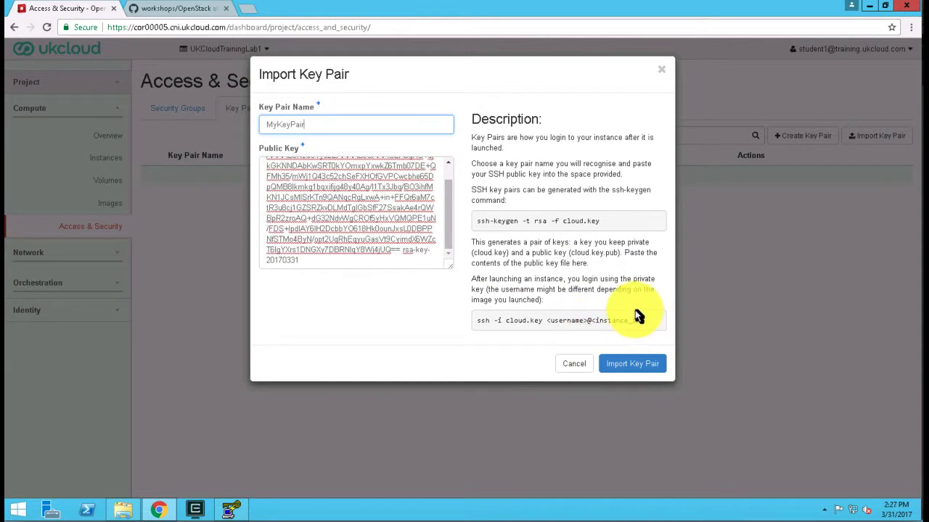
left_click(630, 368)
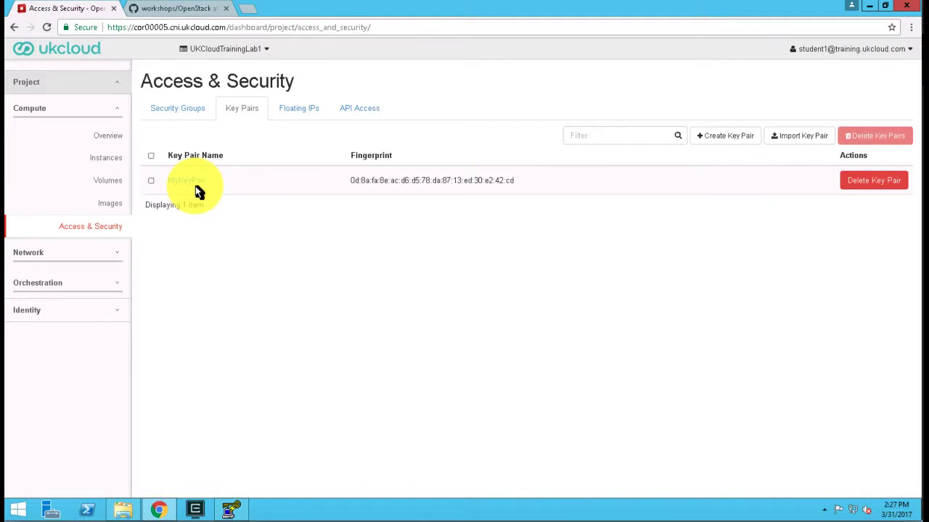
- Create a security group named "External SSH" with the description "Allow inbound SSH conections"
left_click(190, 114)
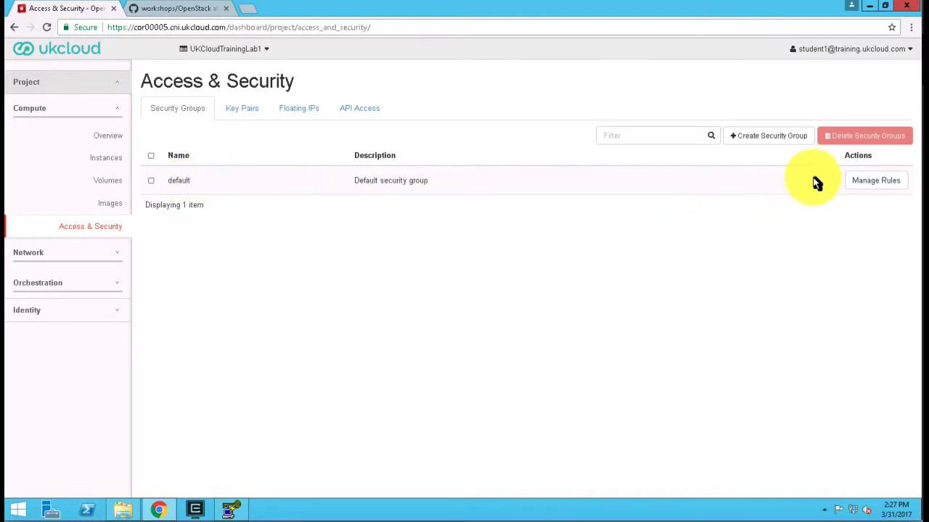
left_click(763, 138)
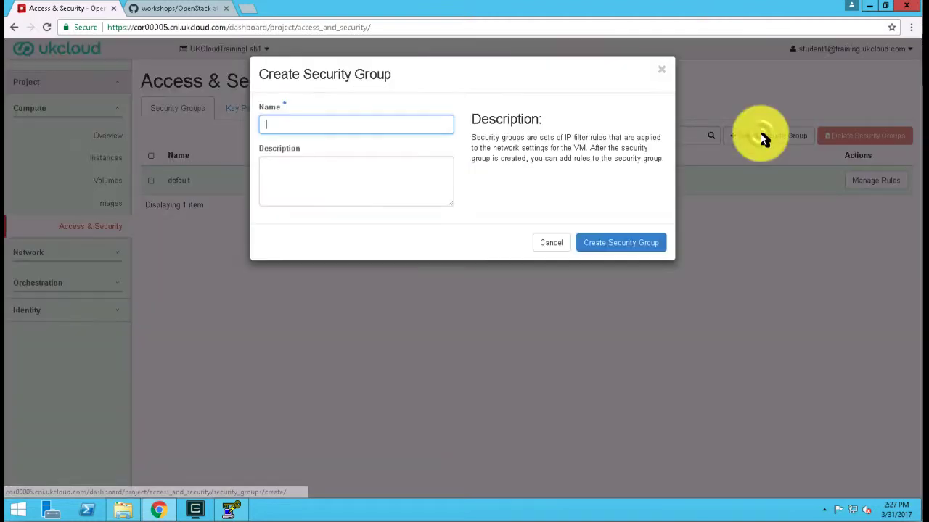
left_click(349, 124)
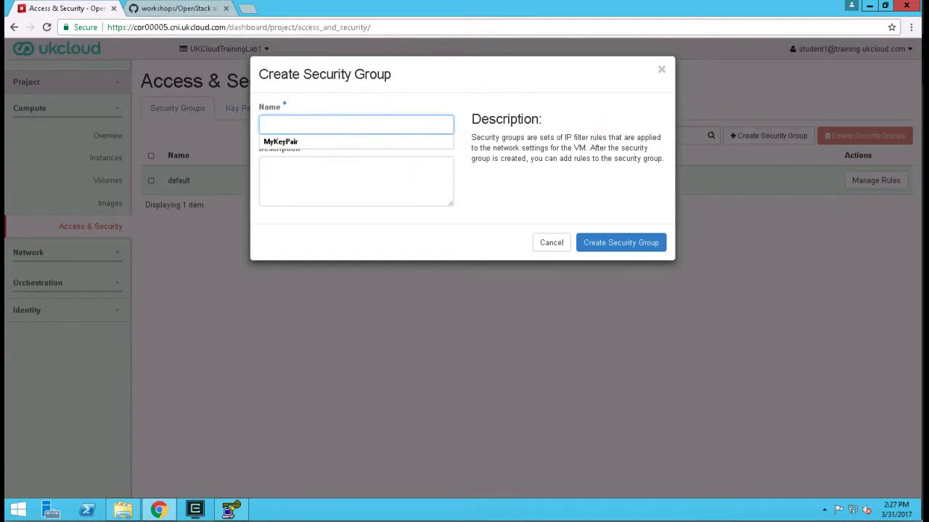
type("External SSH")
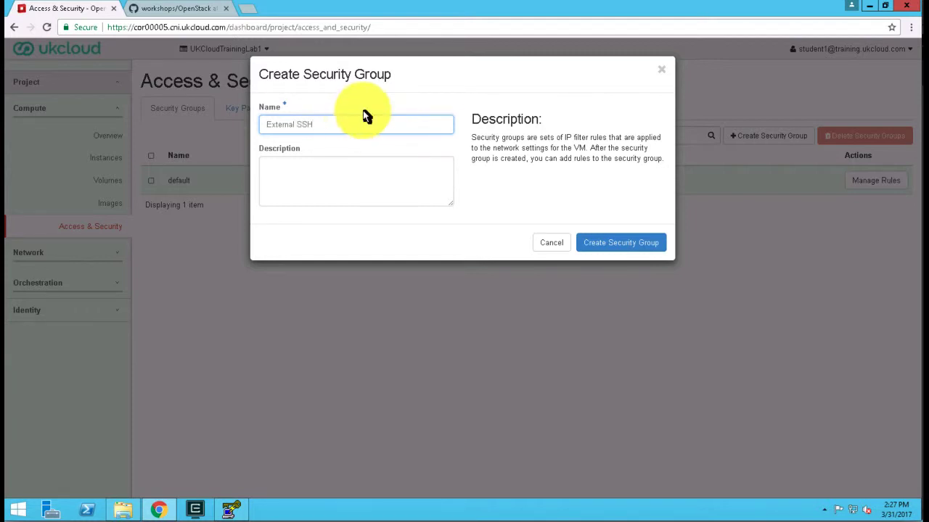
left_click(365, 167)
type("Allow inbound SSH conections")
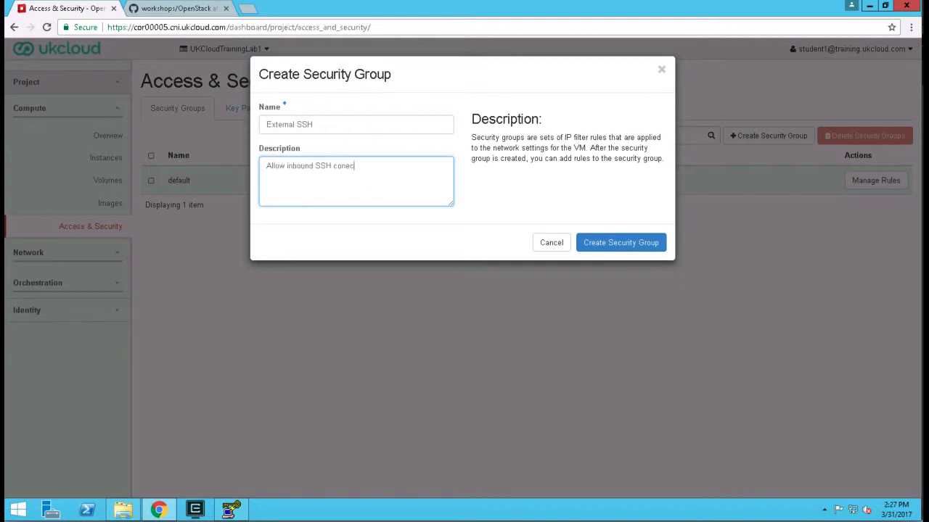
left_click(617, 247)
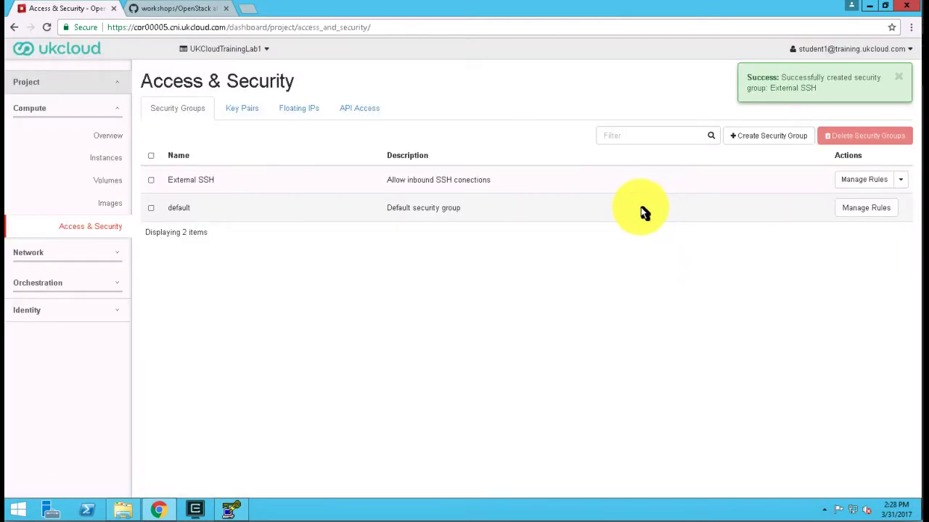
- Delete the IPv6 egress rule from the External SSH security group
left_click(874, 182)
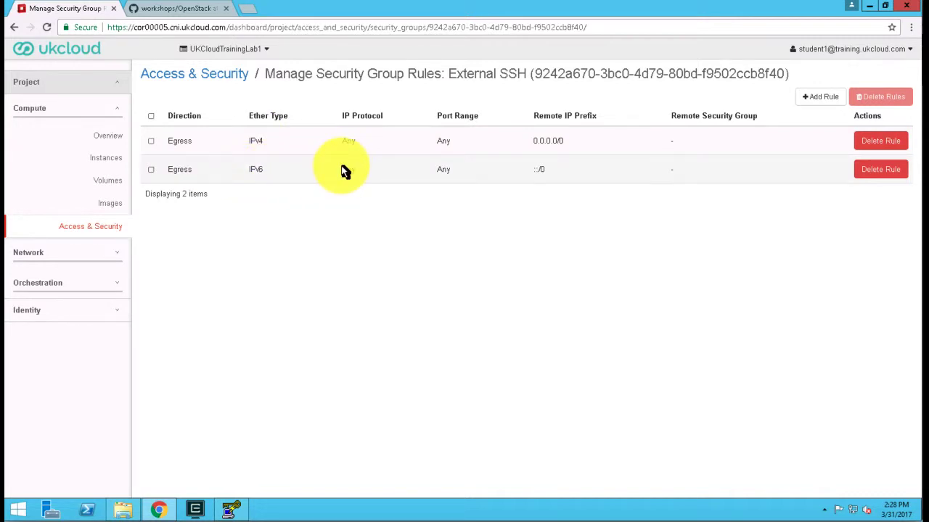
left_click(883, 172)
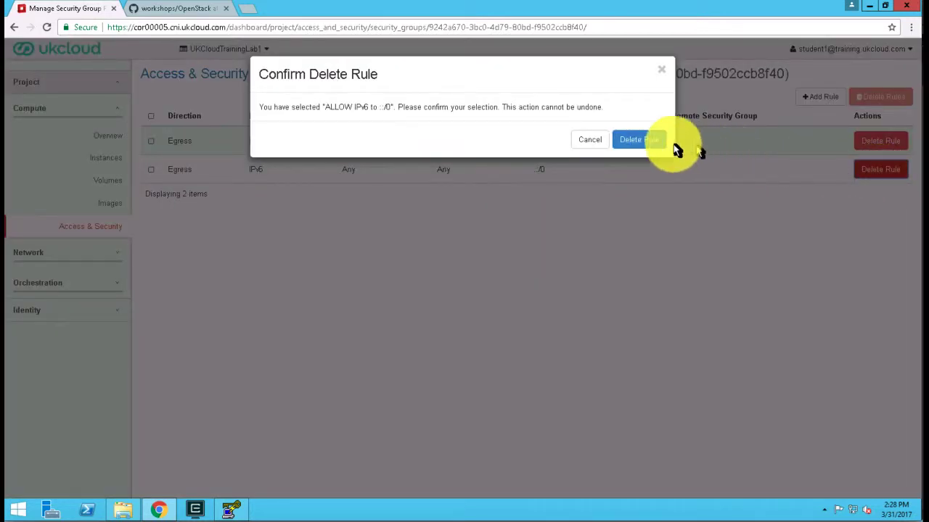
left_click(640, 140)
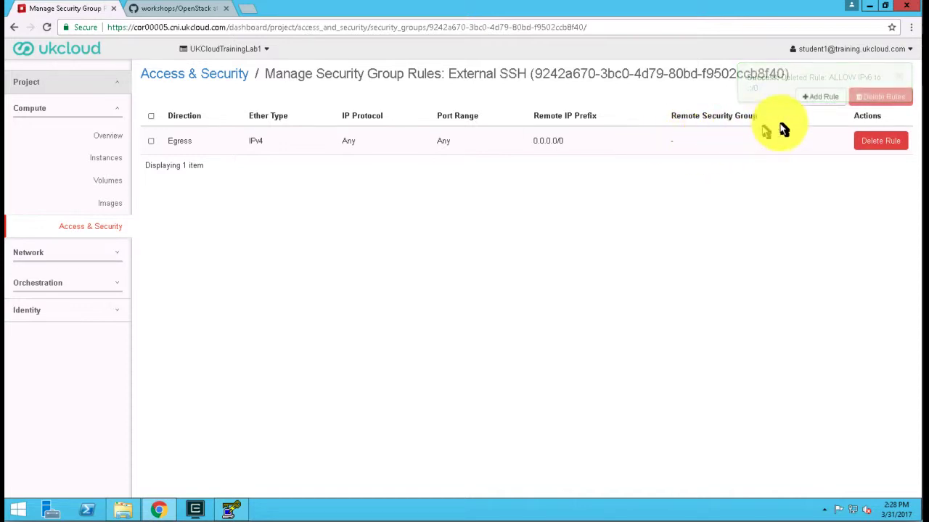
- Add an SSH rule to the External SSH security group with the remote CIDR 0.0.0.0/0
left_click(818, 101)
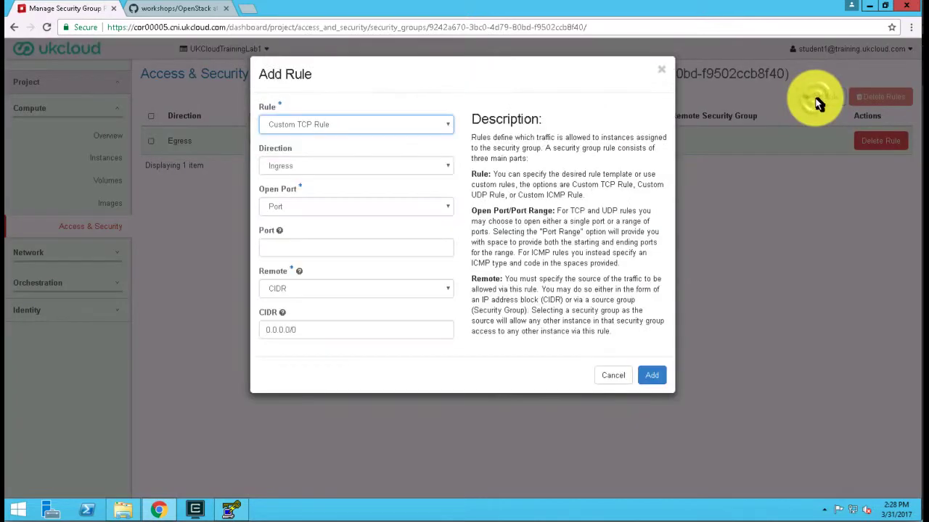
left_click(288, 124)
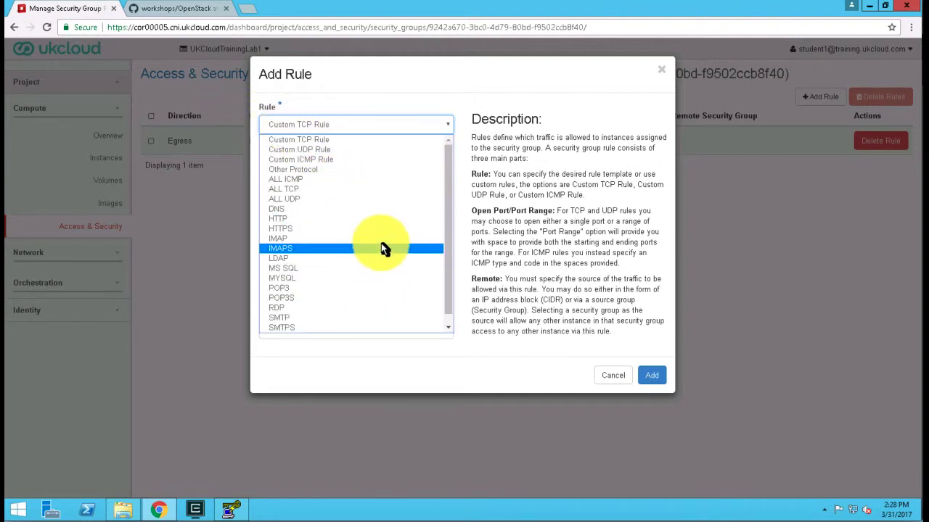
left_click(449, 328)
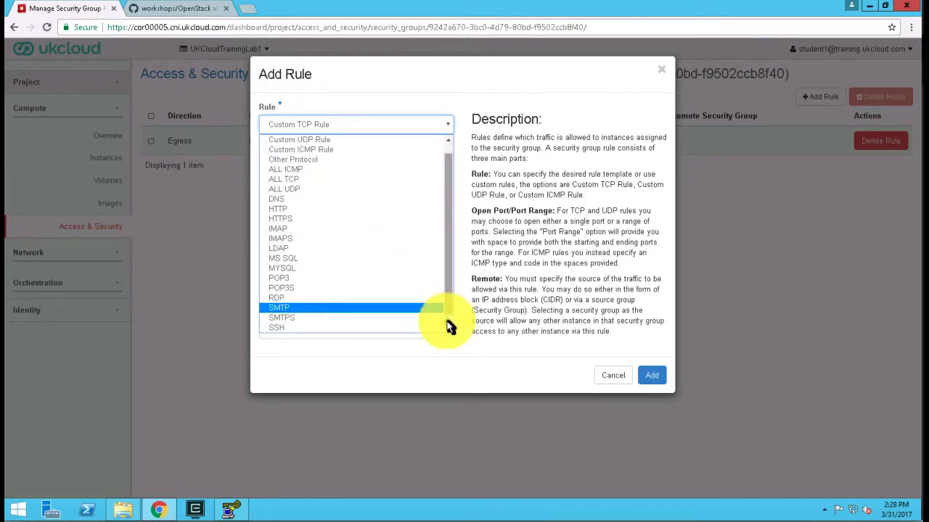
left_click(336, 329)
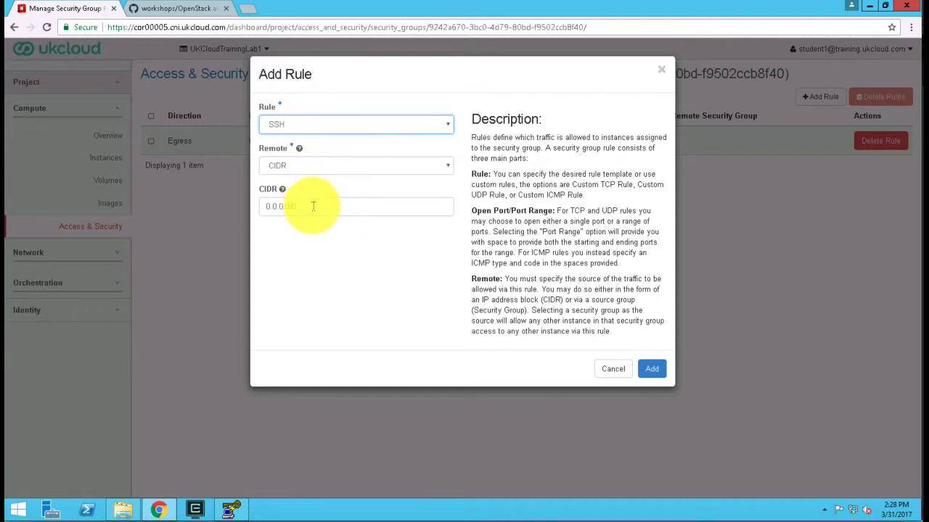
left_click_drag(336, 205, 258, 204)
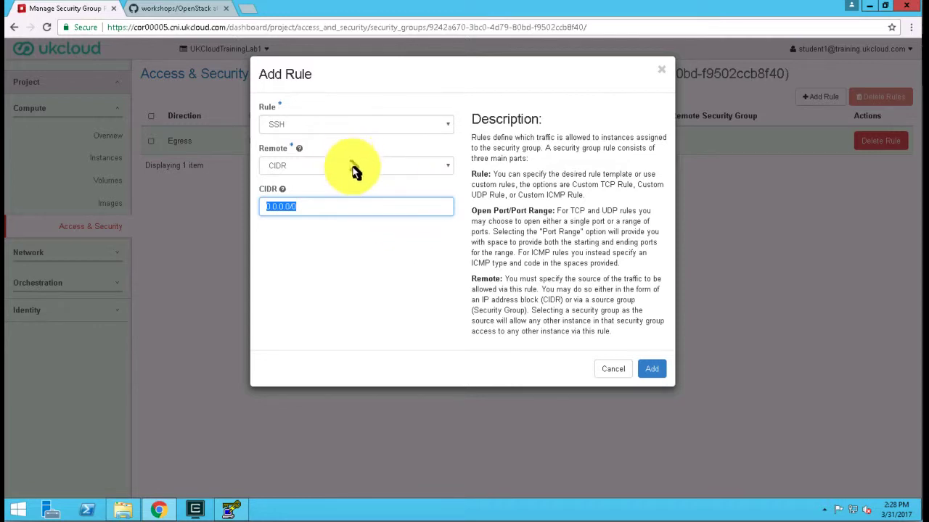
left_click(653, 371)
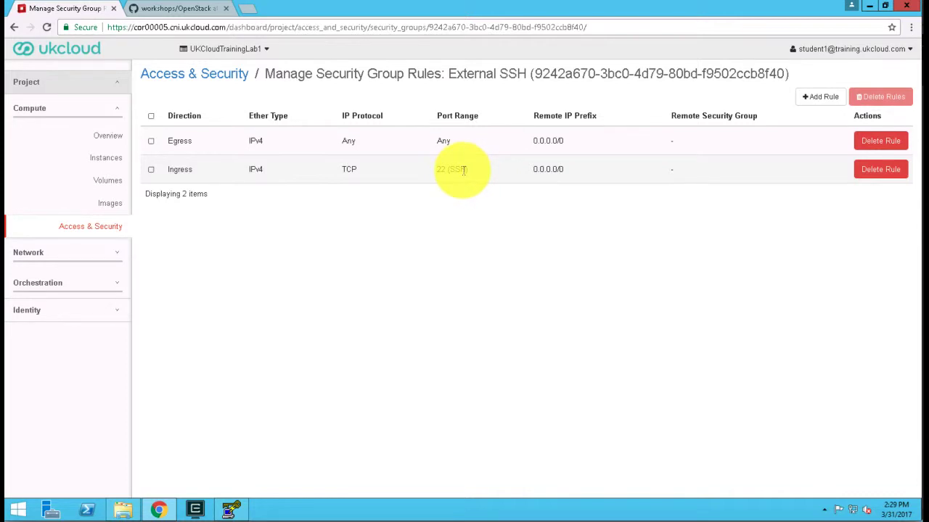
- Add an ALL ICMP ingress rule to the security group with the remote CIDR 0.0.0.0/0
left_click(828, 100)
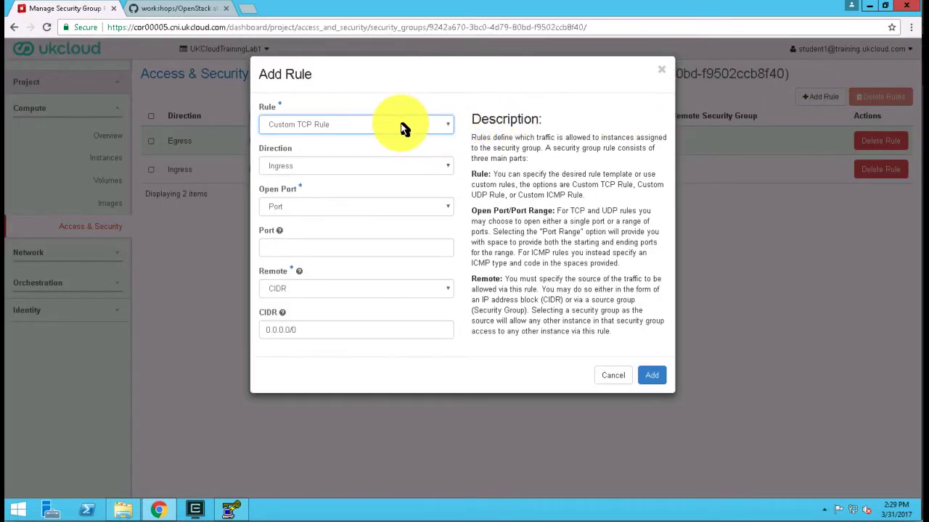
left_click(404, 128)
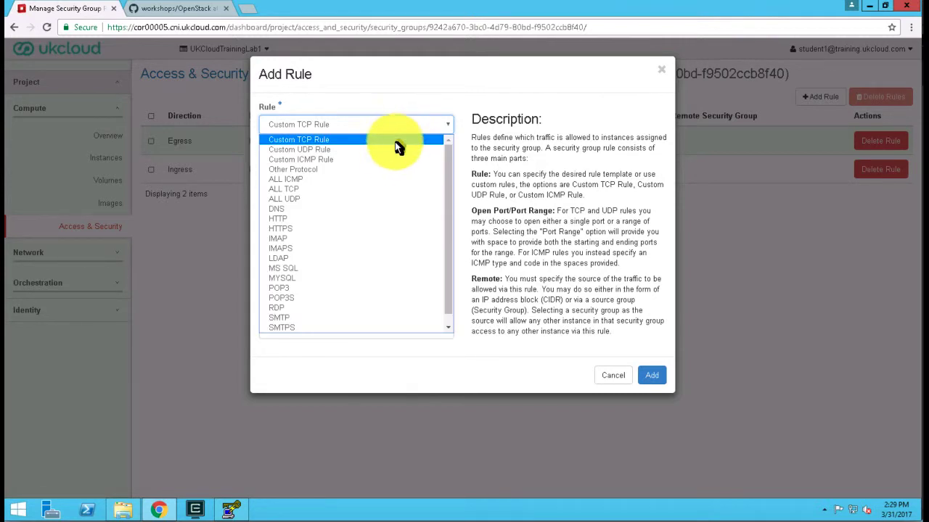
left_click(302, 181)
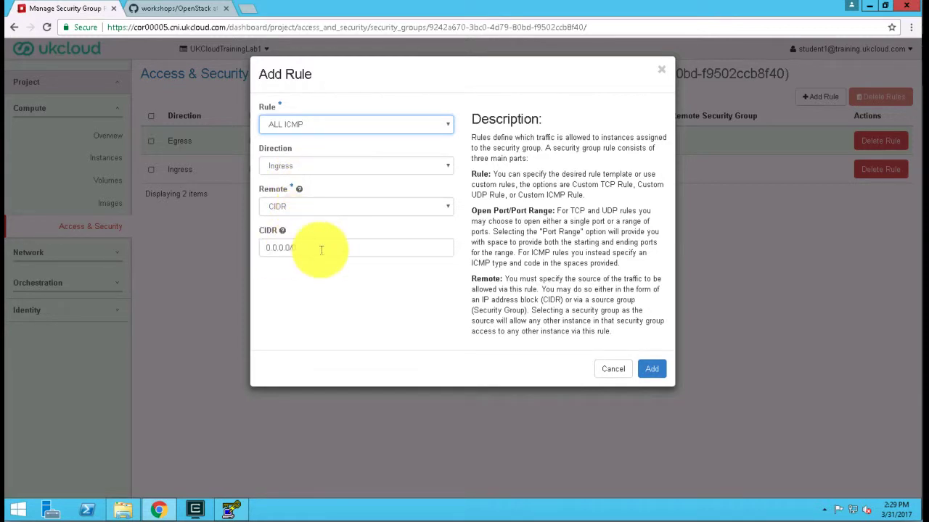
left_click(656, 373)
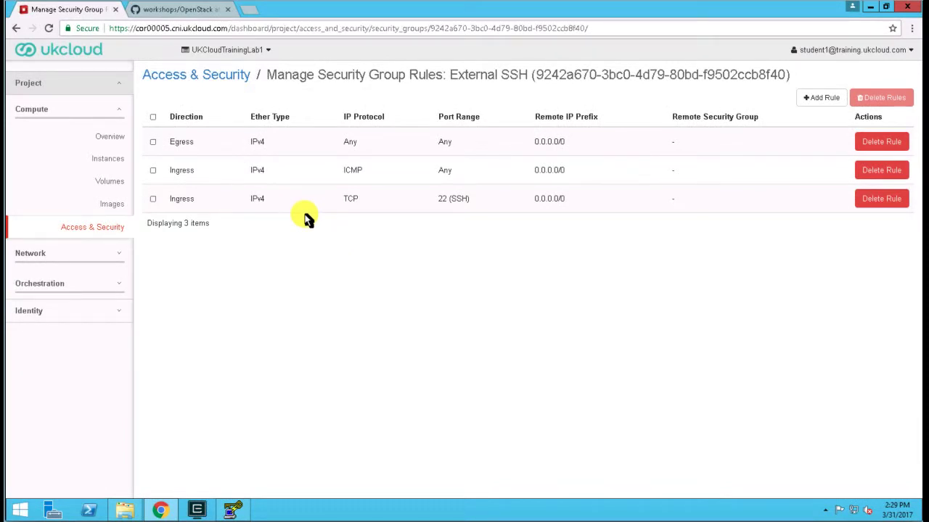
- Open the project's network topology and turn on its labels
left_click(30, 253)
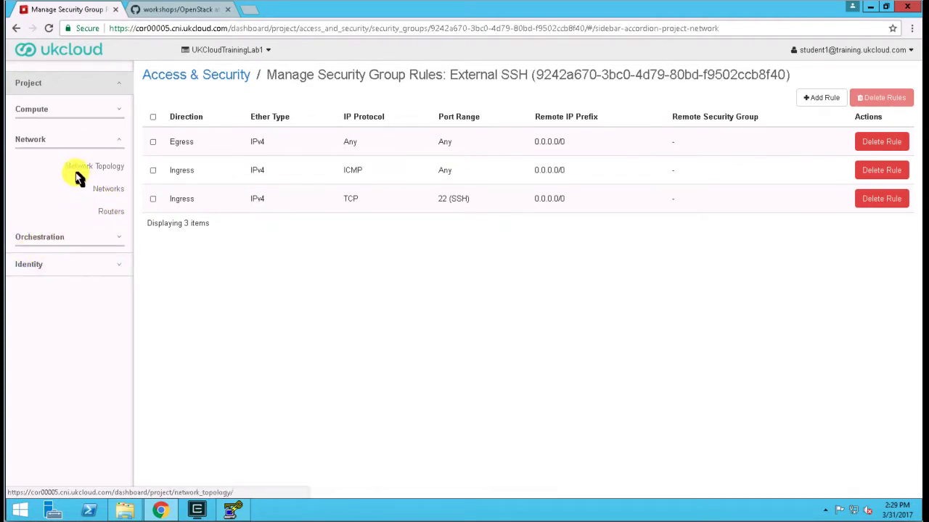
left_click(116, 173)
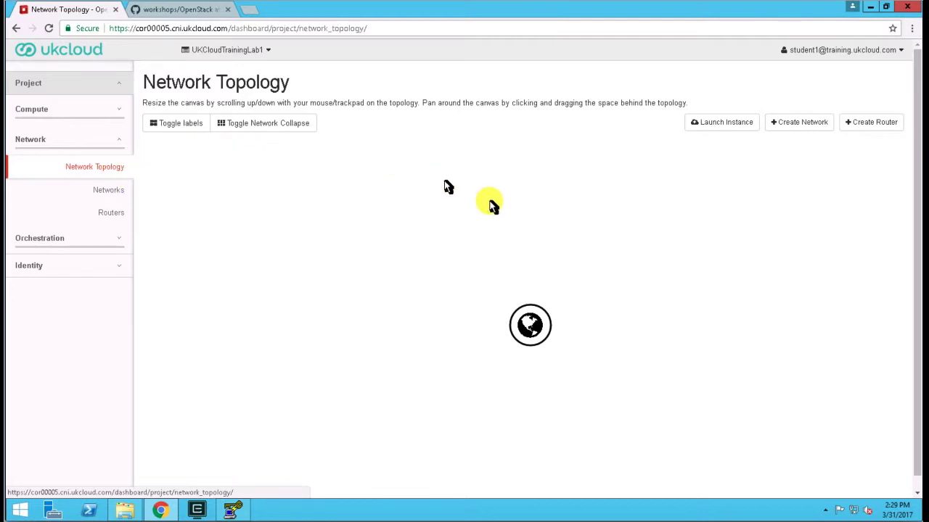
left_click(163, 129)
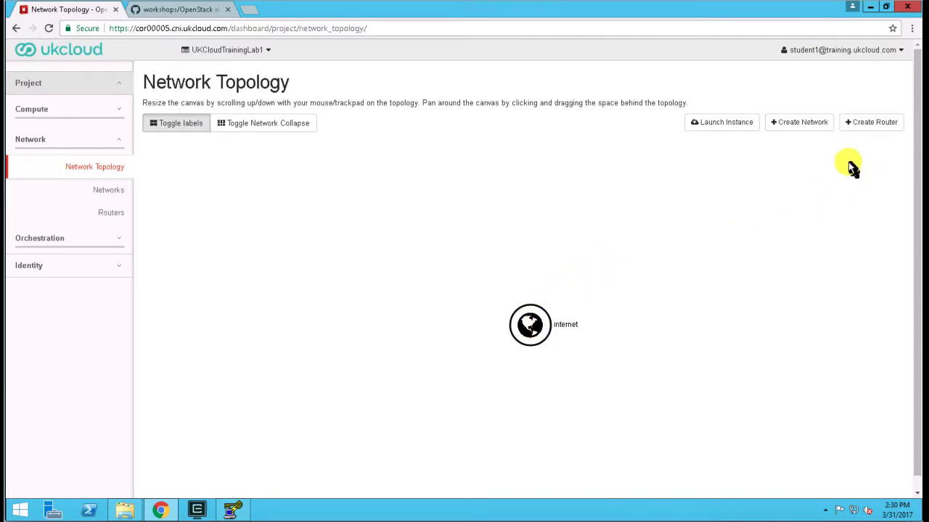
- Create a router named InternetGW connected to the external network "internet"
left_click(871, 126)
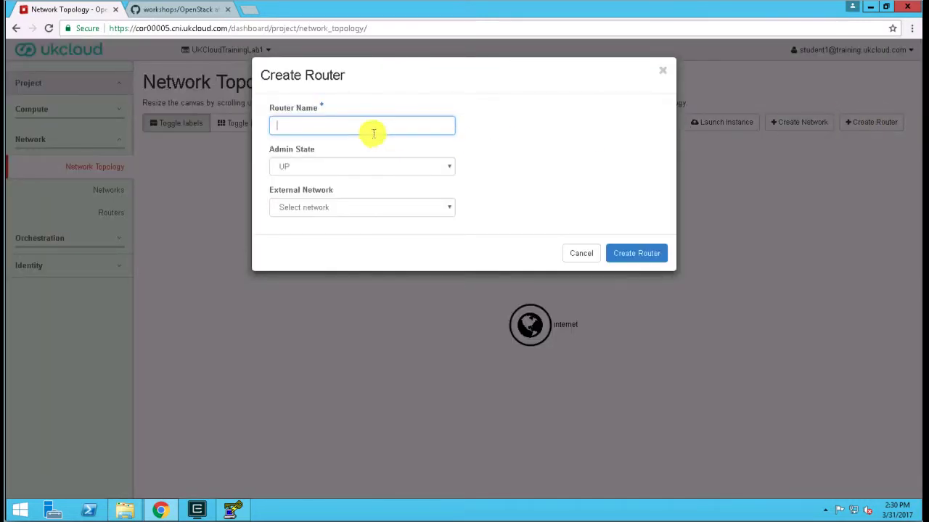
left_click(370, 125)
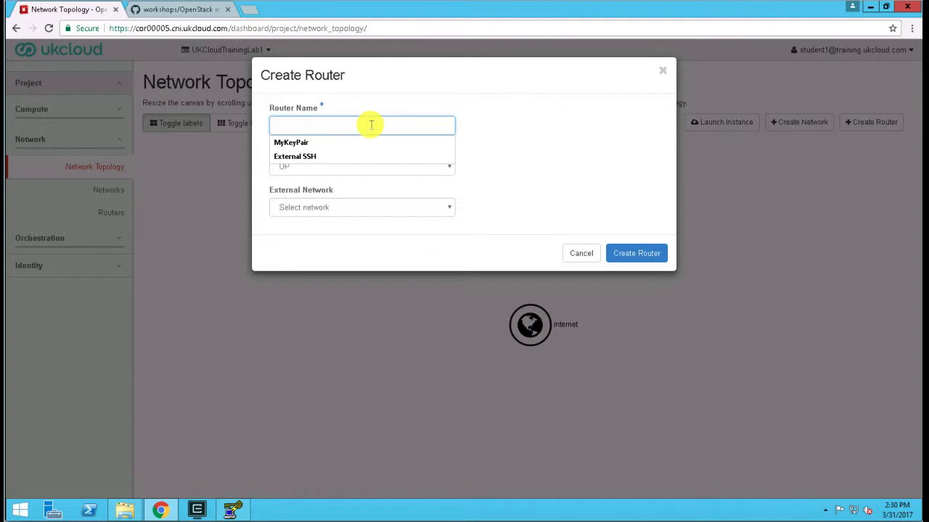
type("InternetGW")
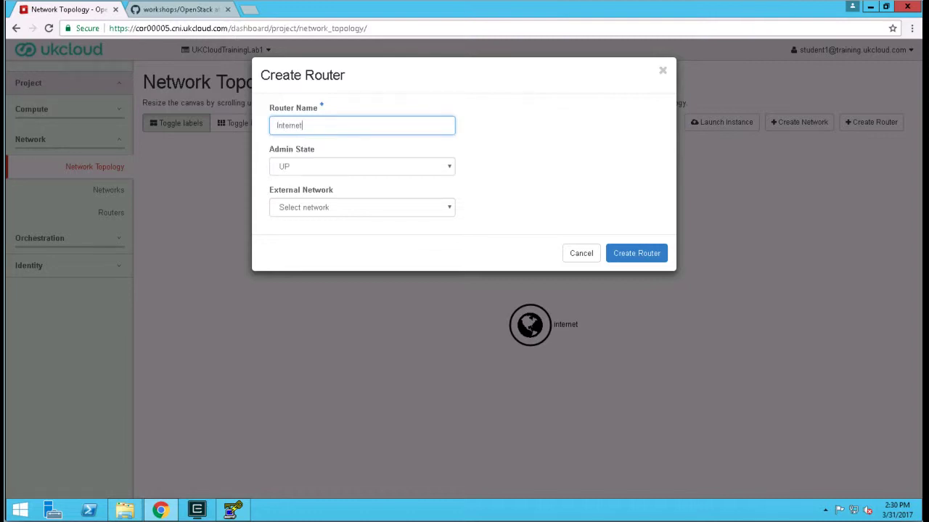
left_click(314, 210)
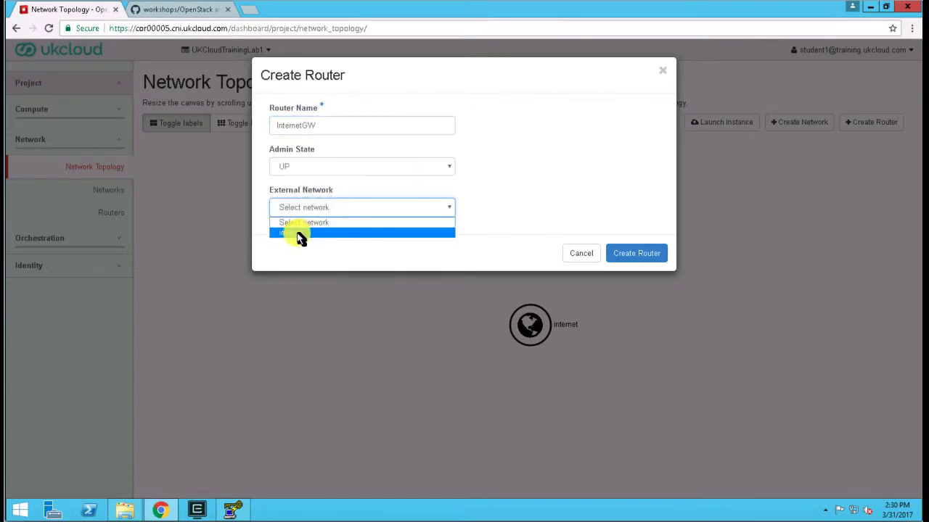
left_click(296, 234)
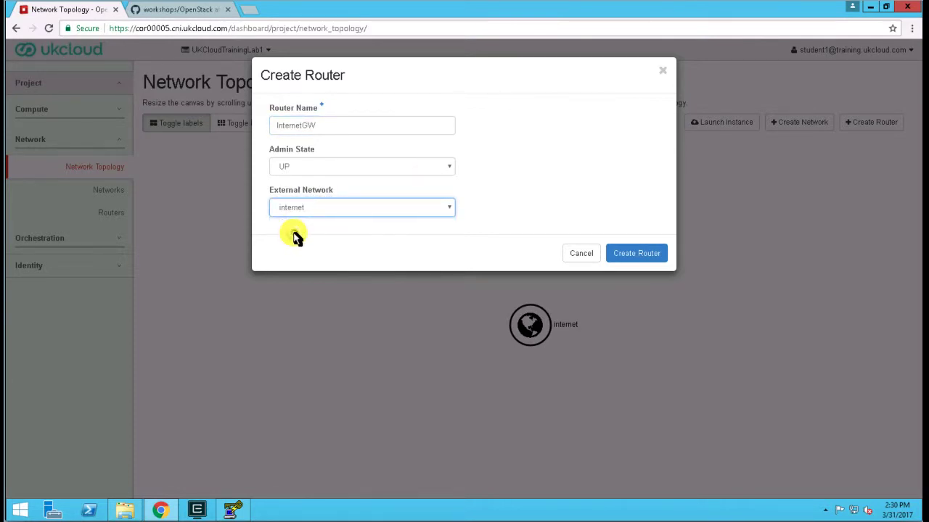
left_click(638, 256)
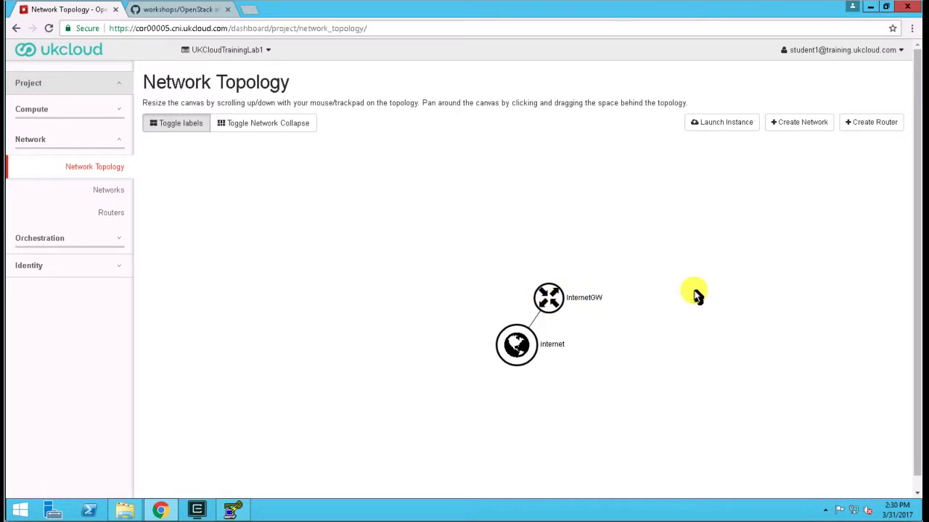
- Define a new network named DMZ with the IPv4 subnet dmz_subnet, network address 10.0.0.0/24 and gateway IP 10.0.0.1
left_click(815, 123)
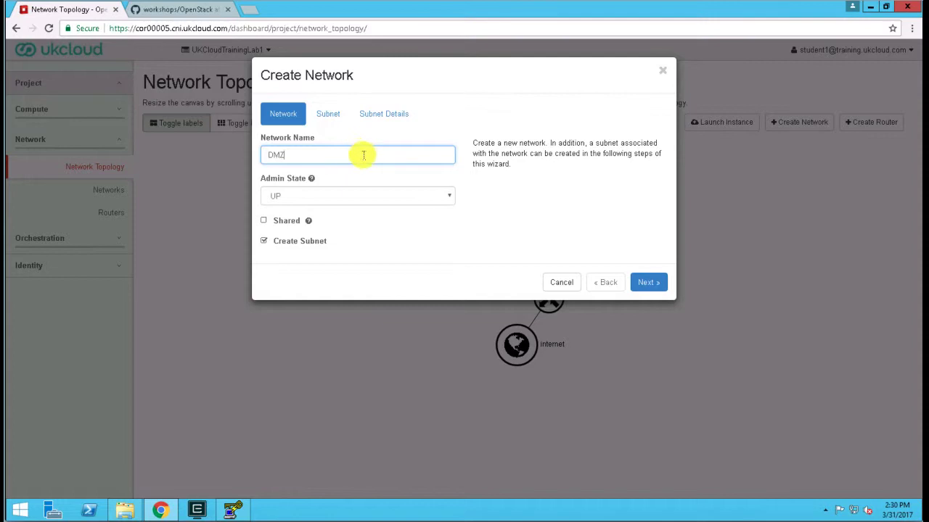
left_click(650, 283)
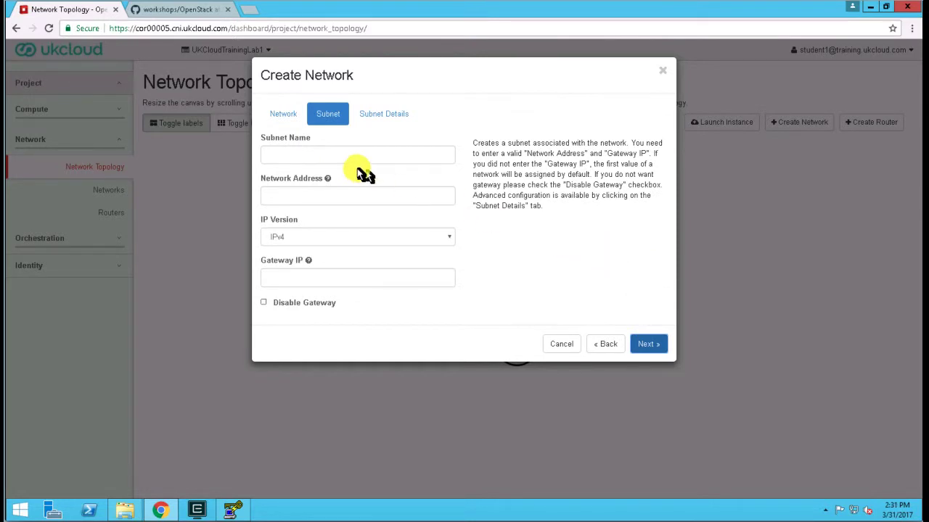
left_click(329, 154)
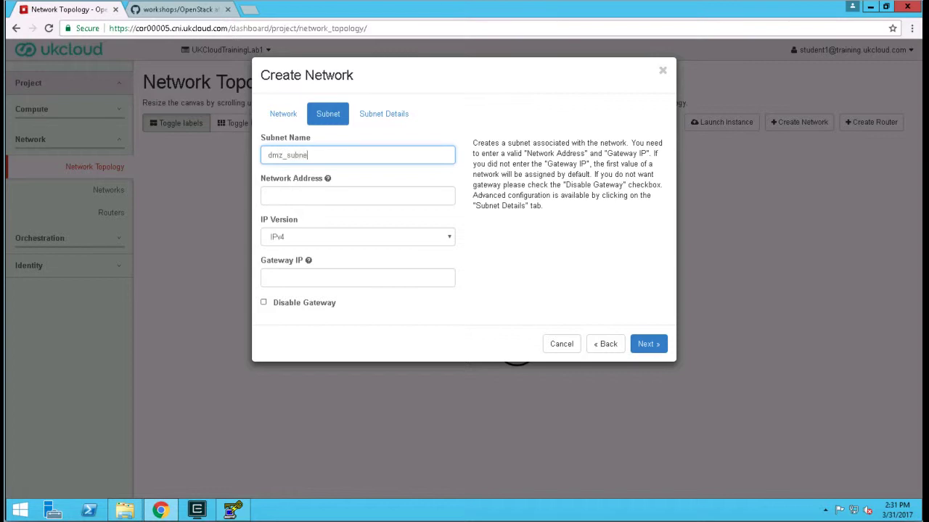
left_click(329, 193)
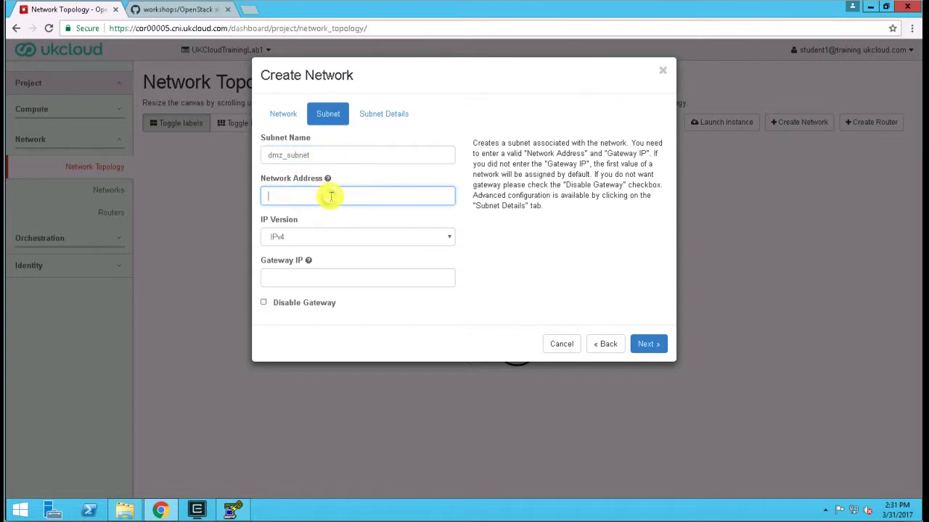
mouse_move(328, 181)
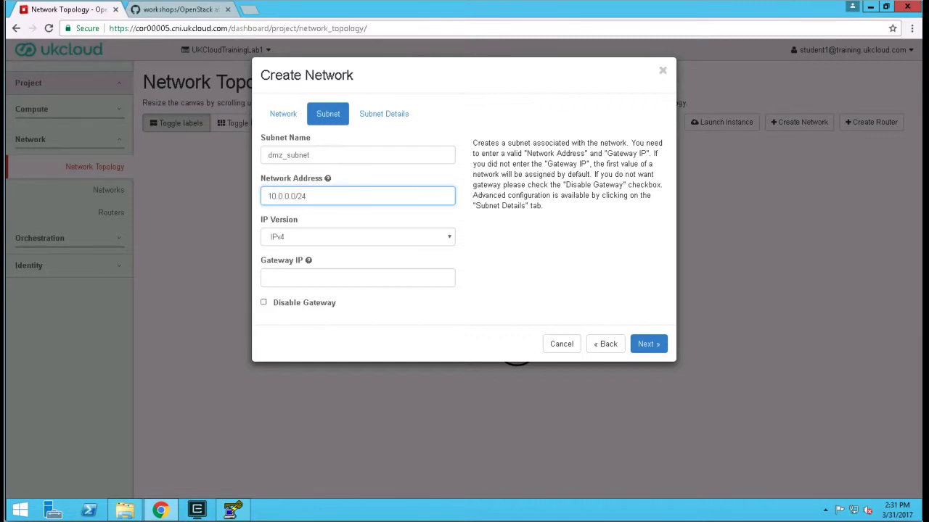
left_click(295, 276)
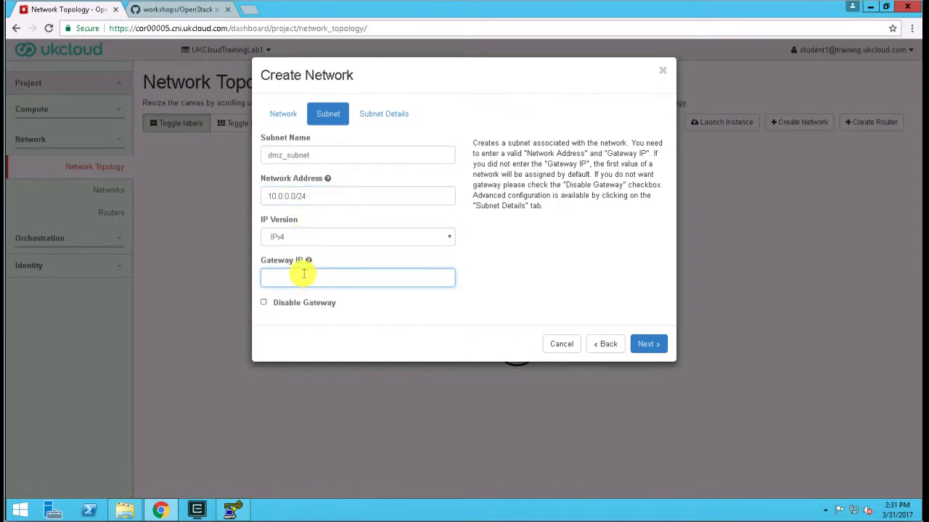
type("10.0.0.1")
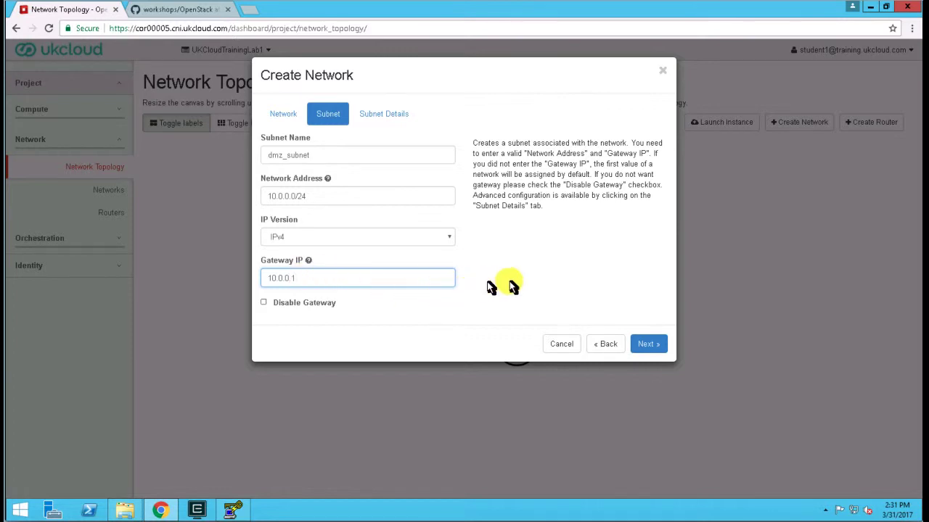
left_click(648, 346)
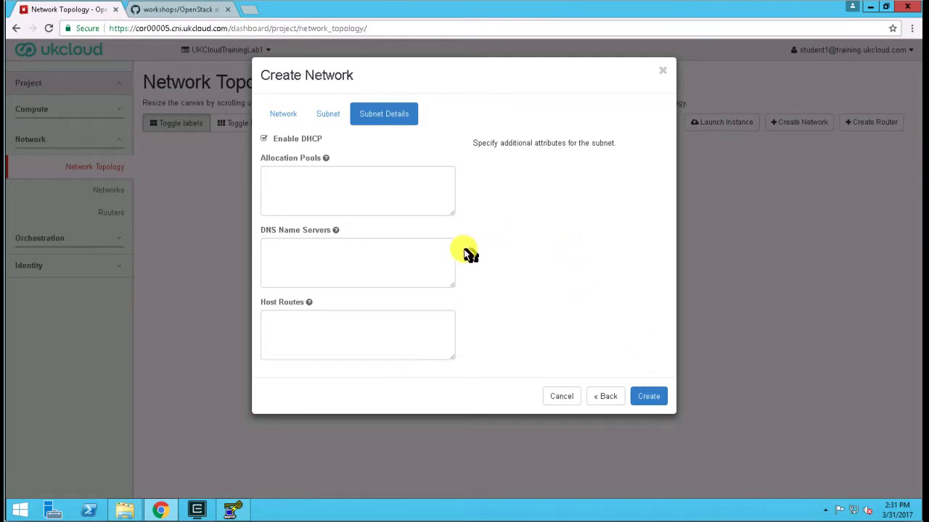
- Set the subnet's allocation pool to 10.0.0.50,10.0.0.200 and its DNS name server to 8.8.8.8, and create the network
left_click(296, 246)
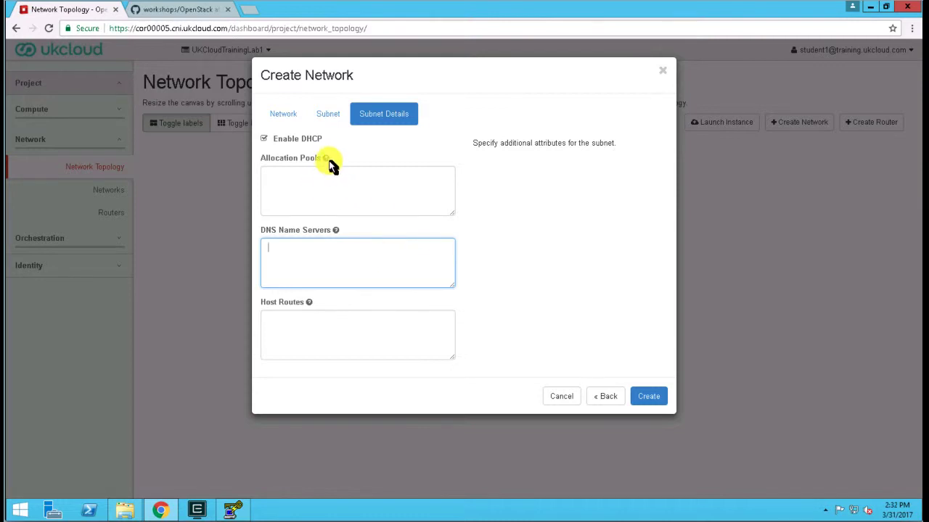
mouse_move(326, 159)
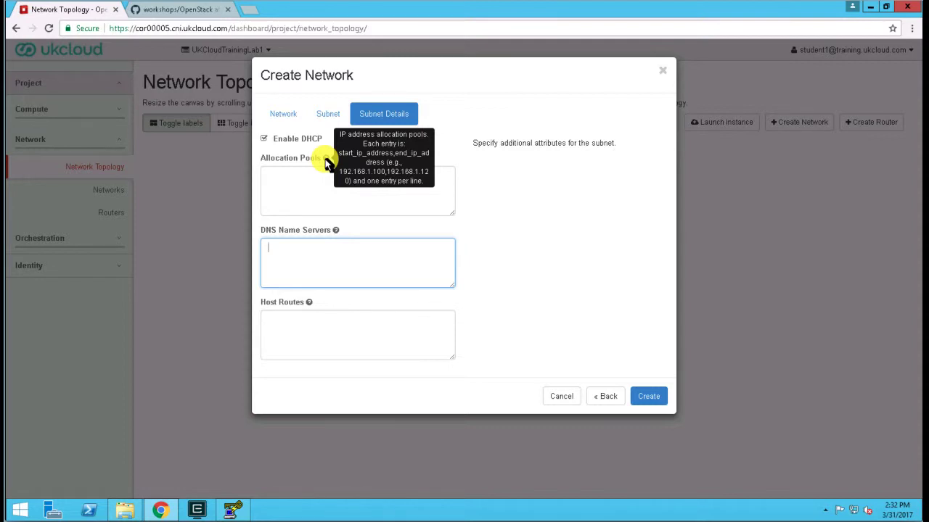
left_click(298, 191)
type("10.0.0.50,10.0.0.200")
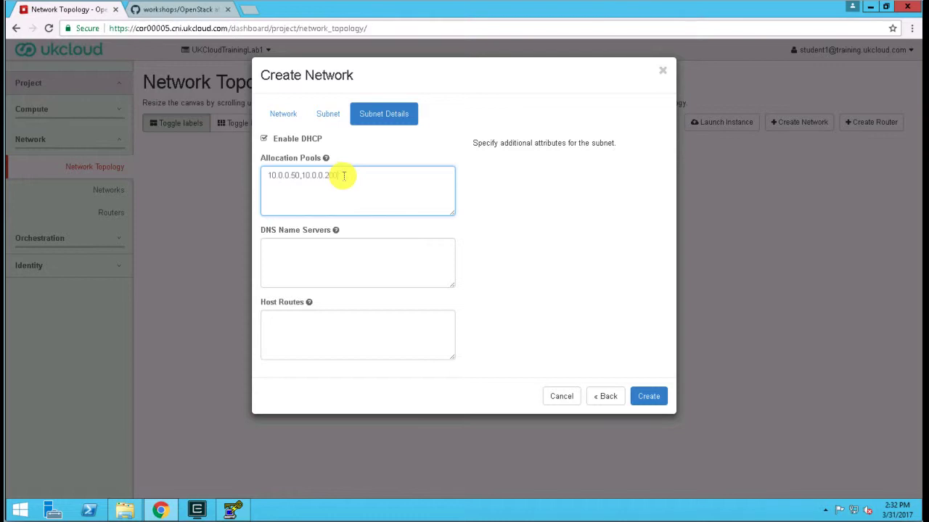
left_click(315, 270)
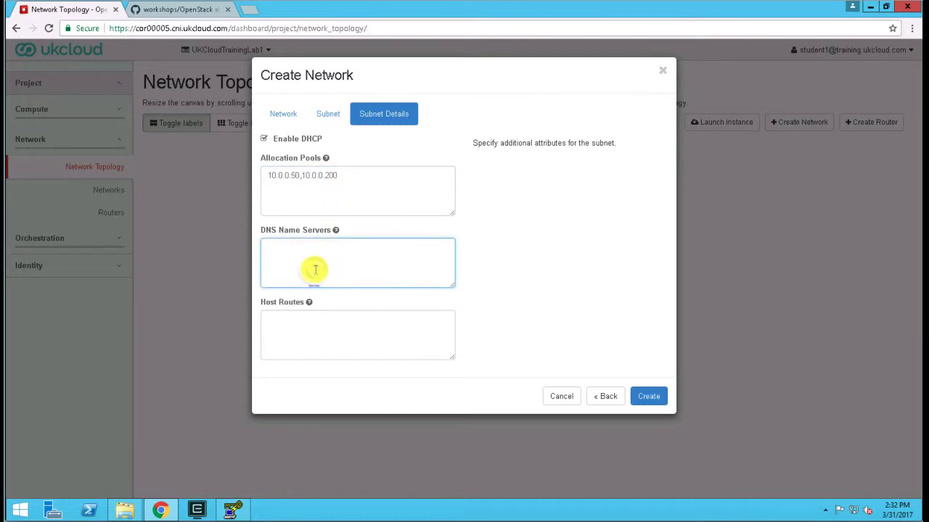
type("8.8.8.8")
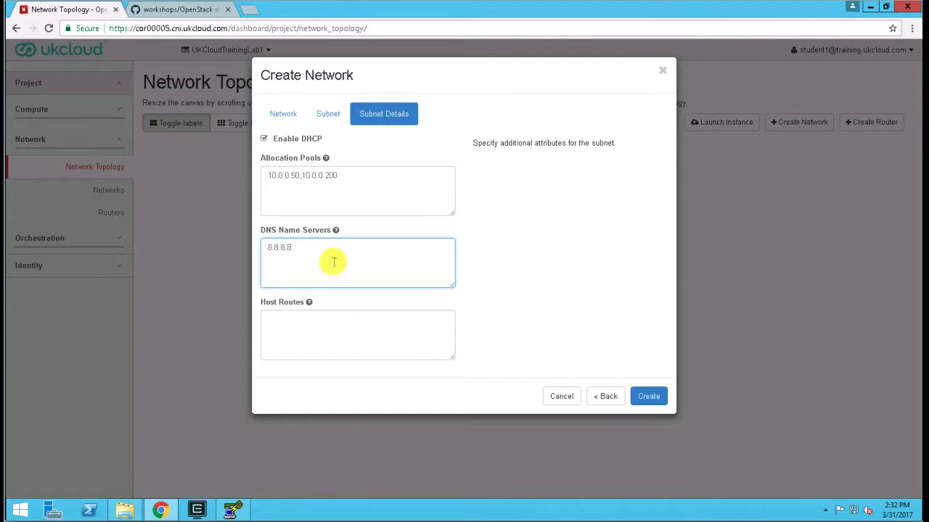
left_click(655, 401)
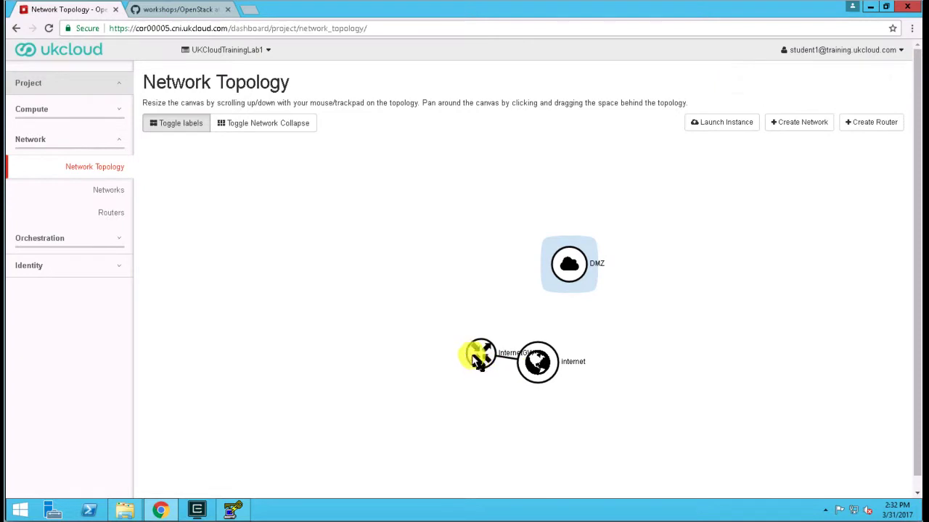
- Add an interface to the InternetGW router on the subnet DMZ: 10.0.0.0/24 (dmz_subnet)
left_click_drag(479, 354, 479, 291)
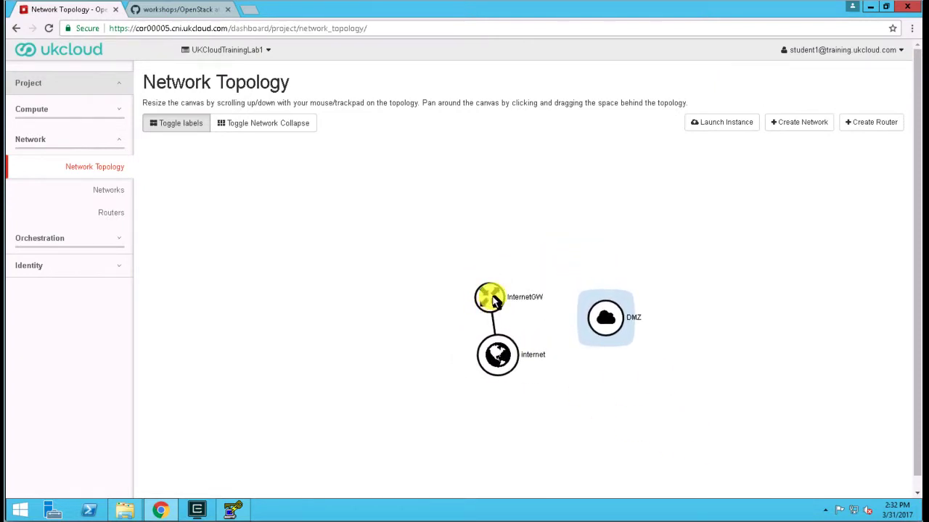
left_click(492, 299)
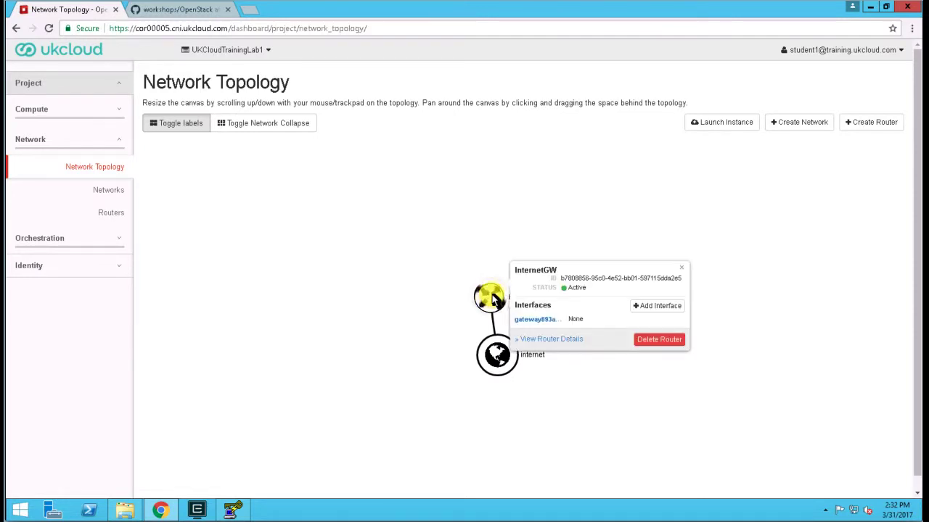
left_click(666, 308)
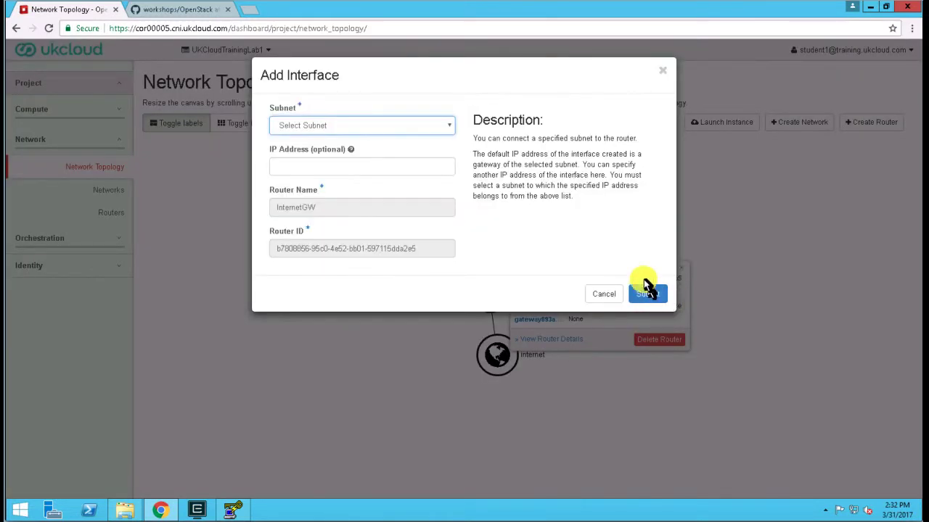
left_click(387, 127)
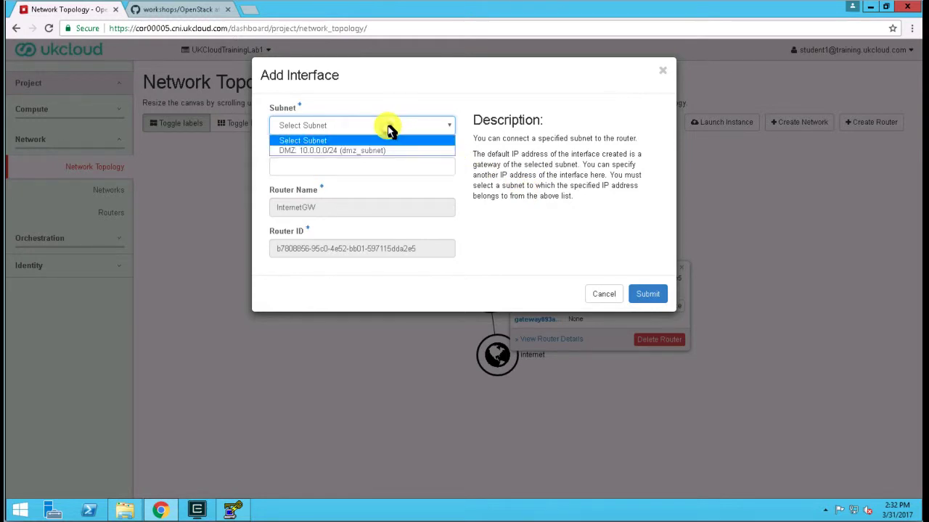
left_click(349, 155)
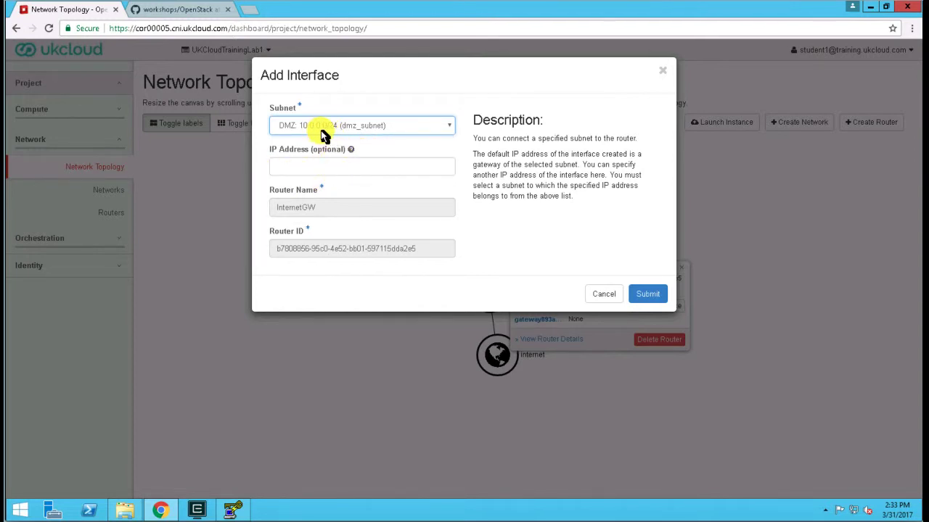
left_click(646, 294)
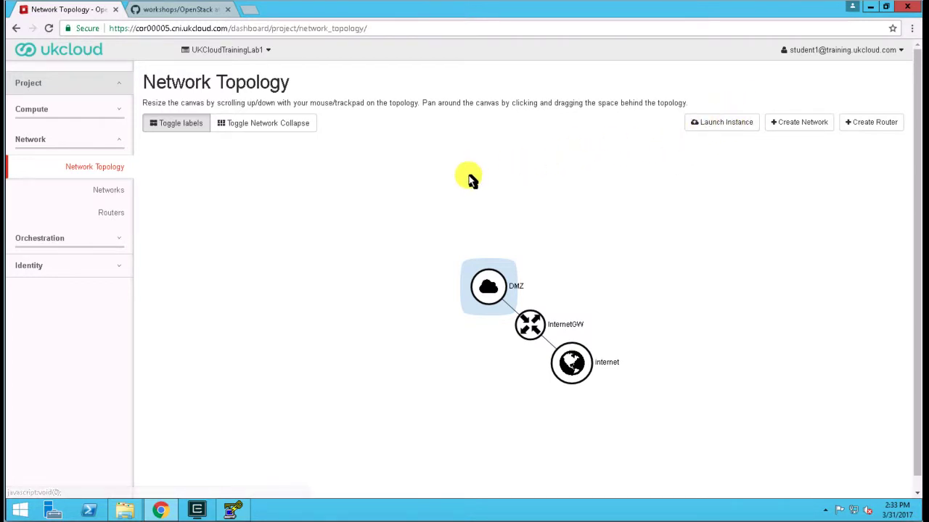
- Look over the public images and begin a new instance named demo in availability zone 0000c-1
left_click(29, 113)
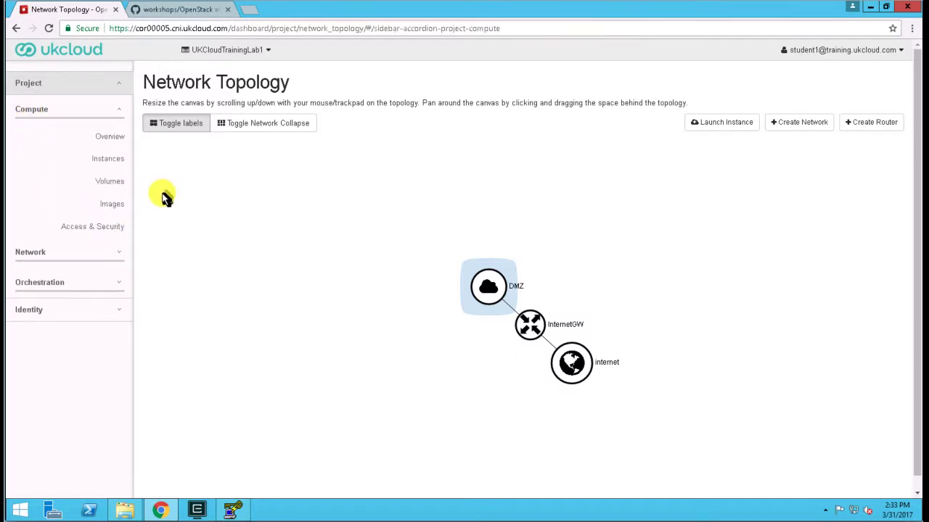
left_click(109, 208)
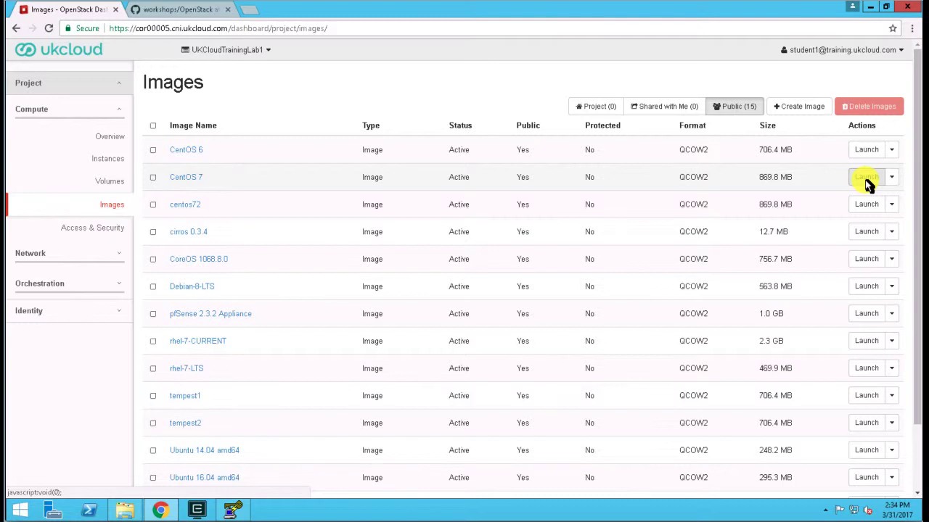
left_click(107, 161)
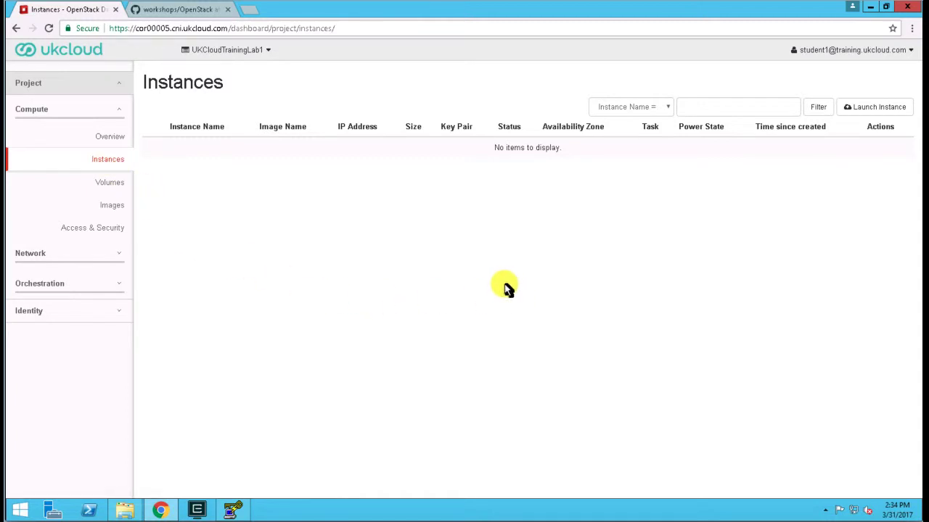
left_click(884, 112)
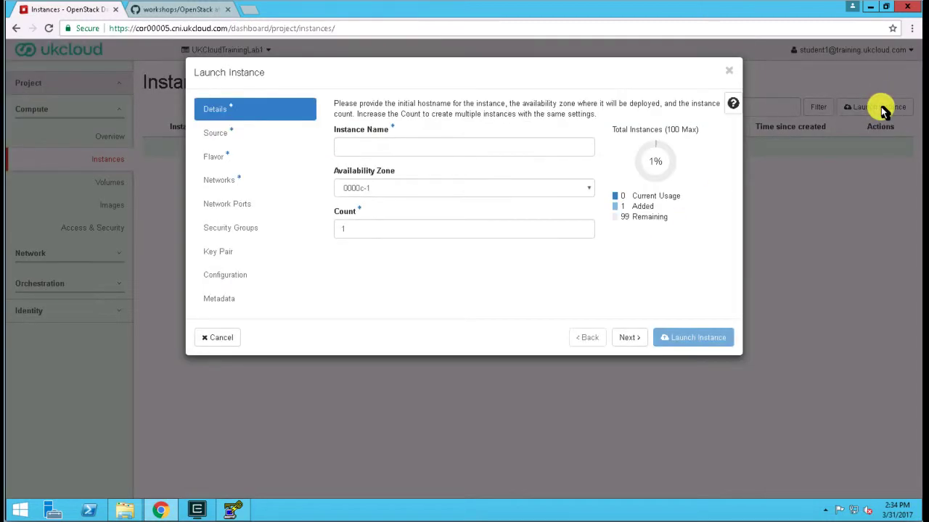
left_click(359, 148)
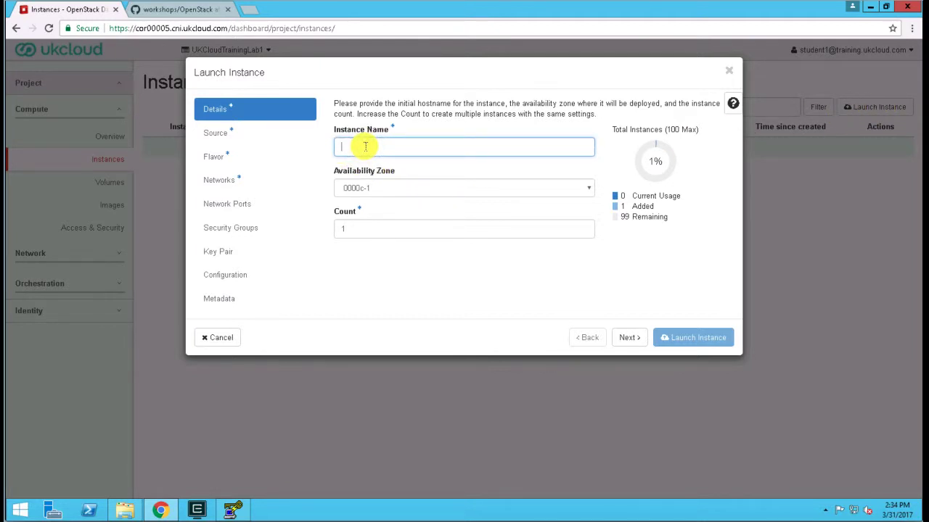
type("demo")
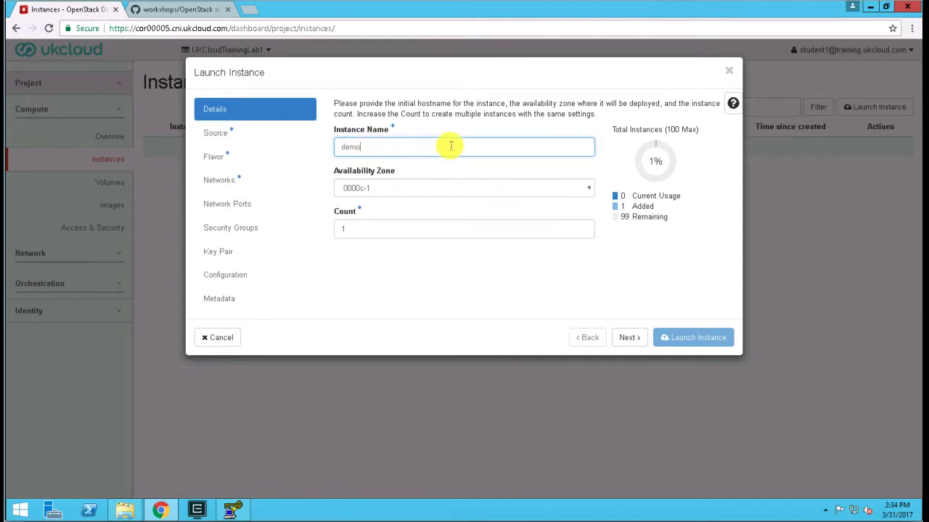
left_click(445, 188)
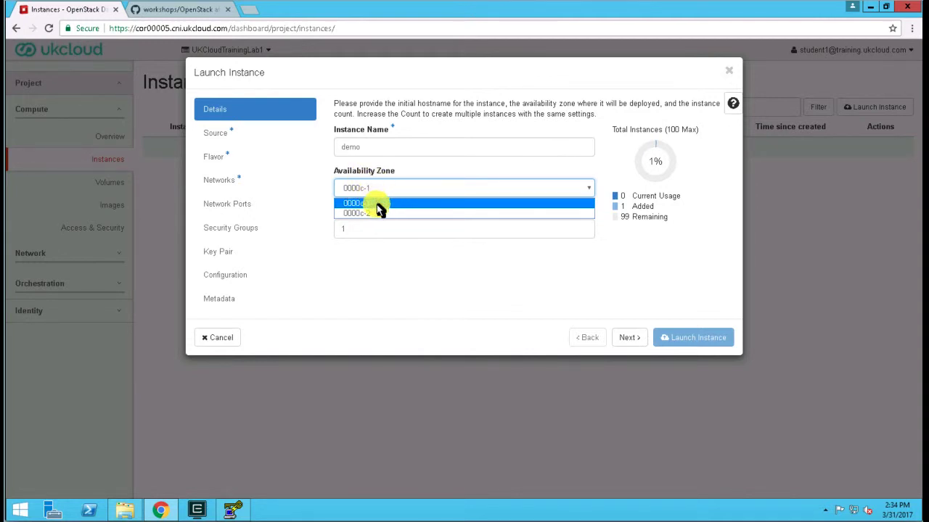
left_click(430, 204)
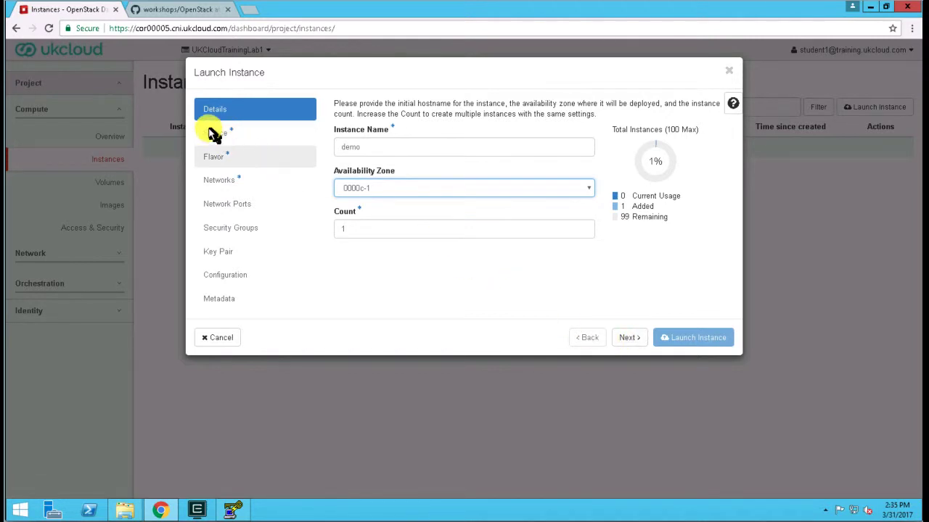
- Choose the CentOS 7 image as the instance's source, keeping Image as the boot source type
left_click(631, 340)
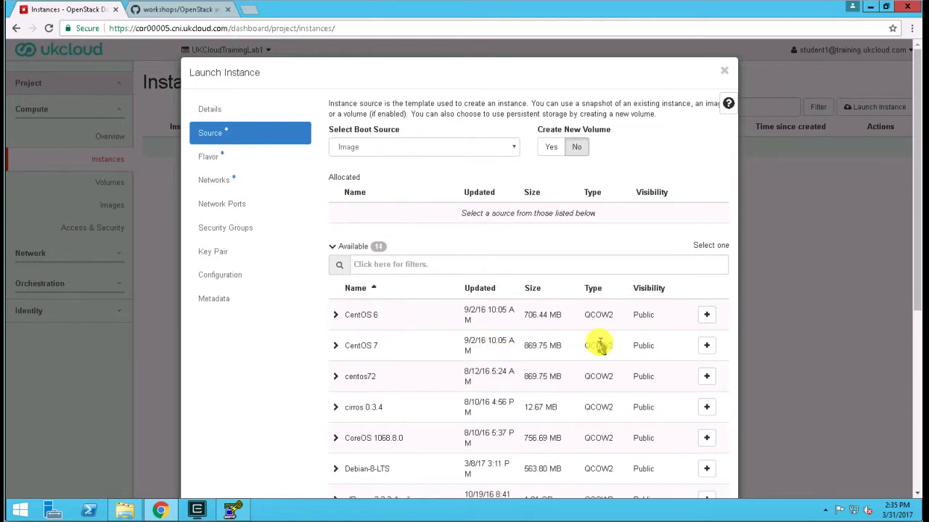
left_click(705, 347)
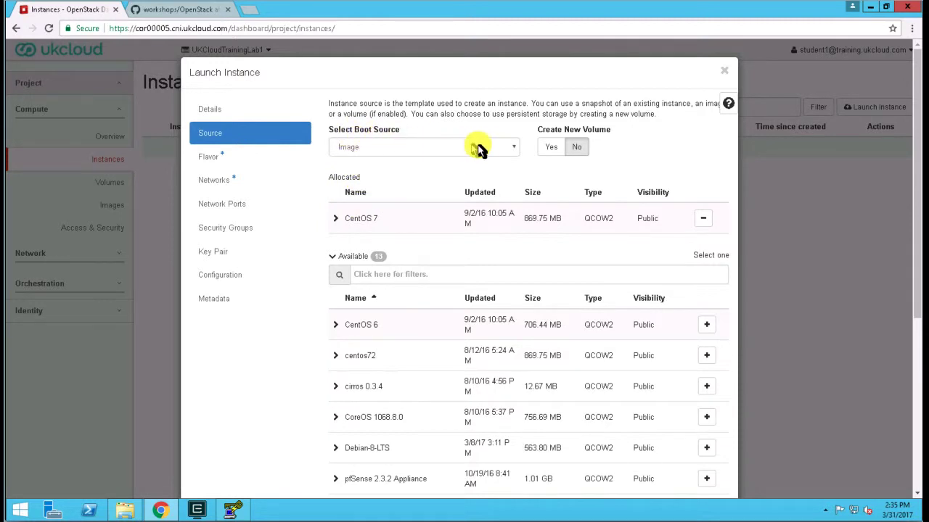
left_click(508, 152)
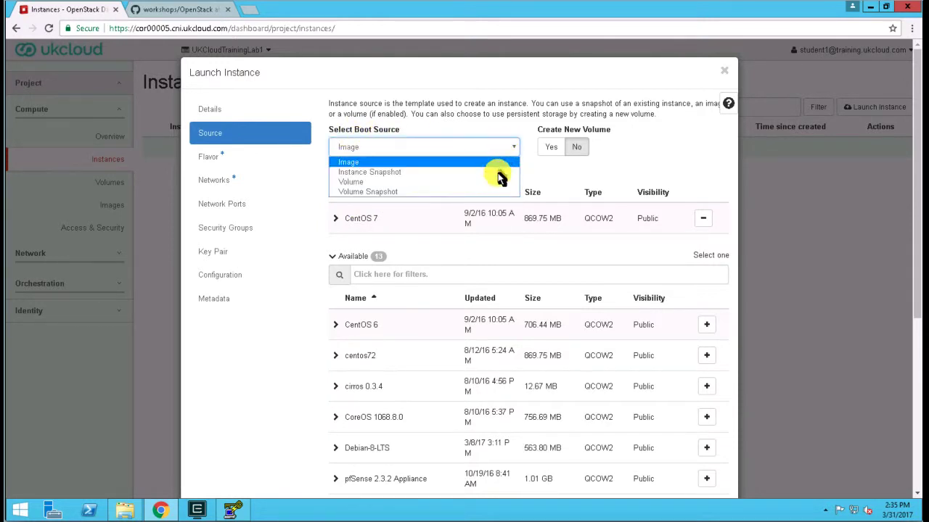
left_click(506, 150)
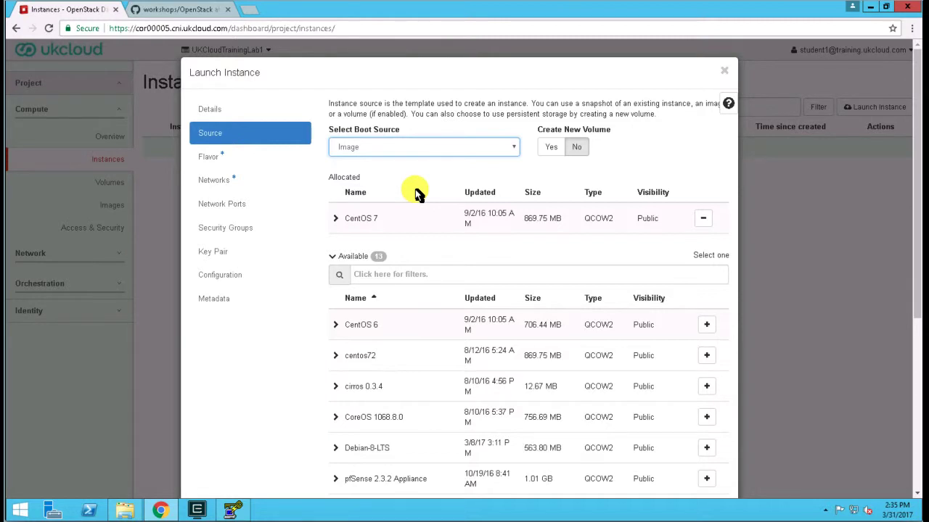
- Have the instance create a new 10 GB volume that is deleted together with the instance
left_click(552, 150)
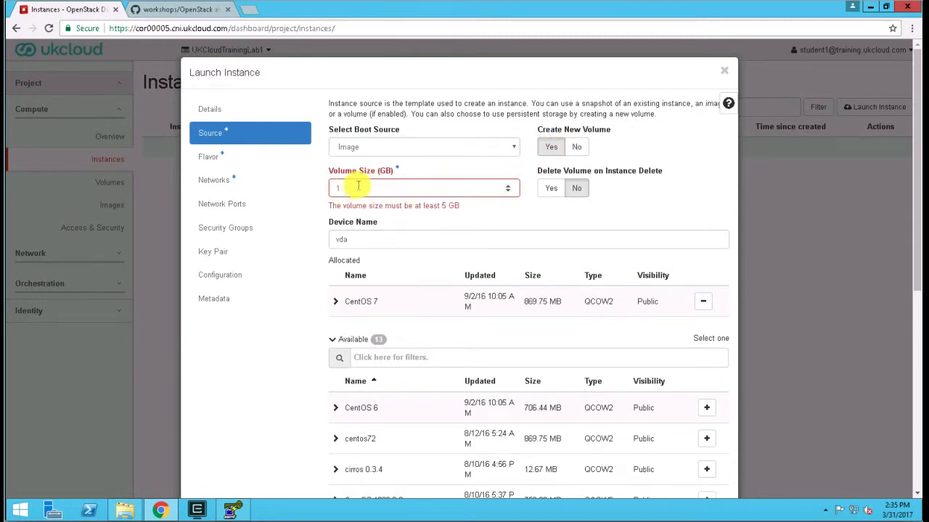
left_click(359, 186)
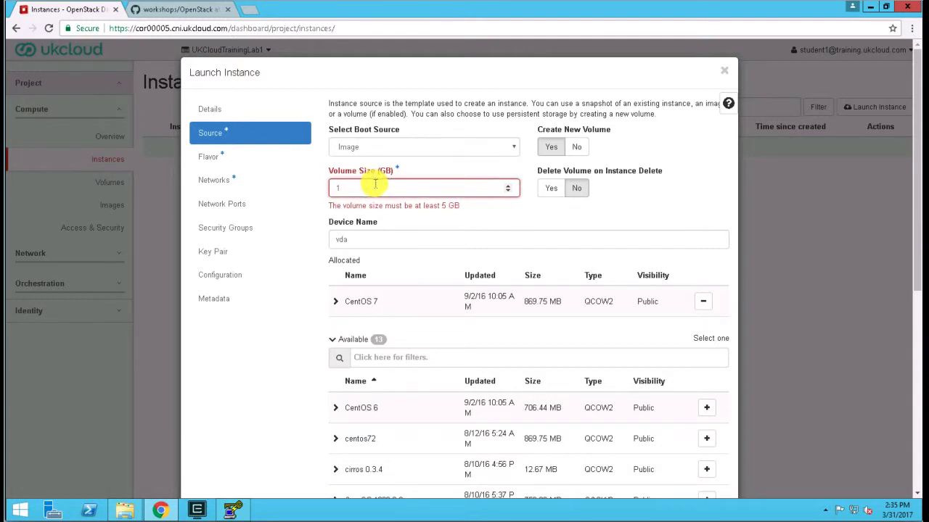
type("0")
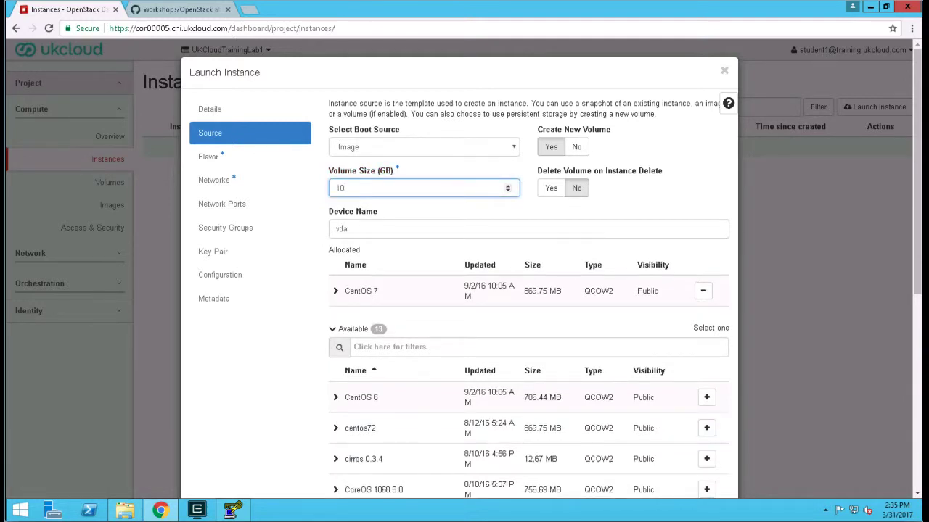
left_click(550, 188)
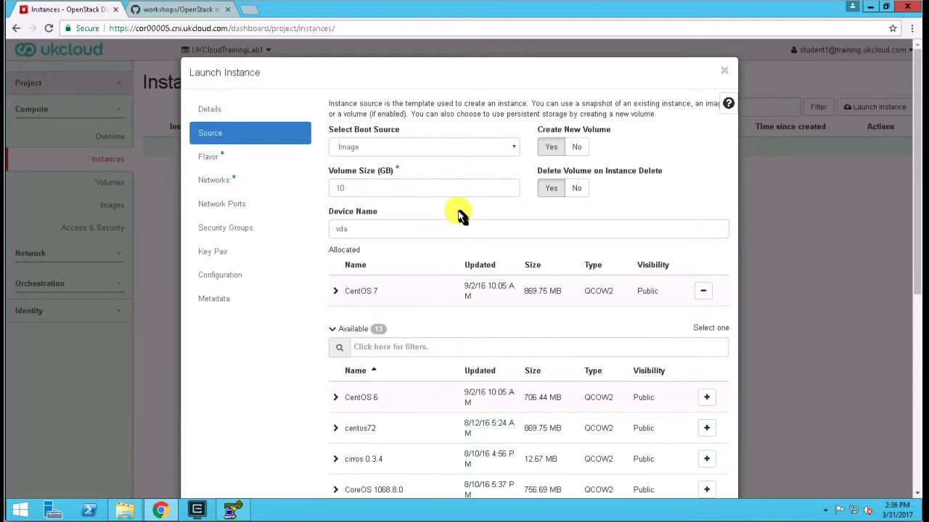
- Allocate the t1.tiny flavor and the DMZ network to the instance
left_click(206, 161)
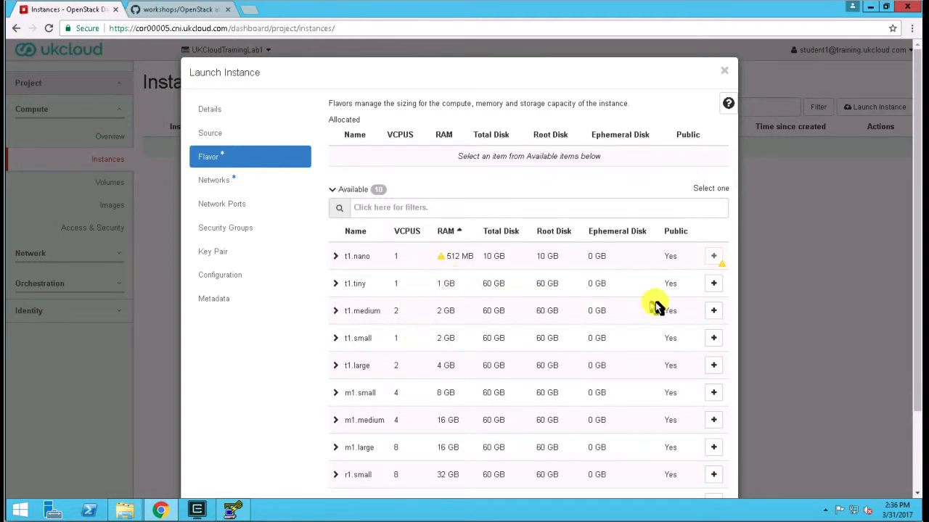
mouse_move(444, 261)
left_click(713, 284)
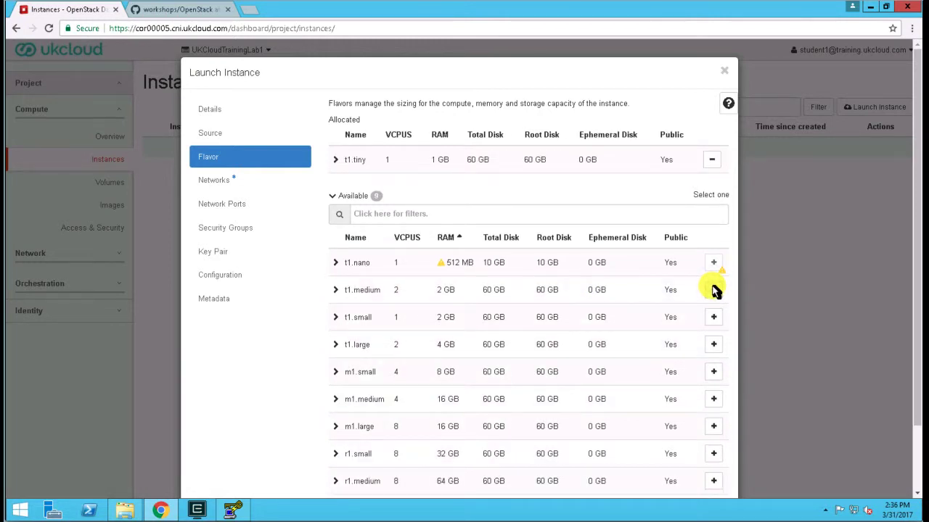
left_click(210, 183)
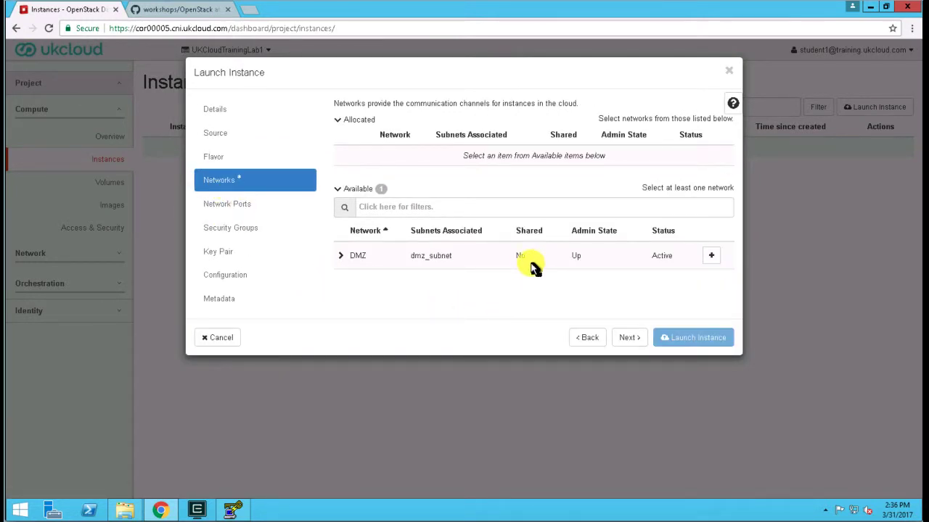
left_click(712, 260)
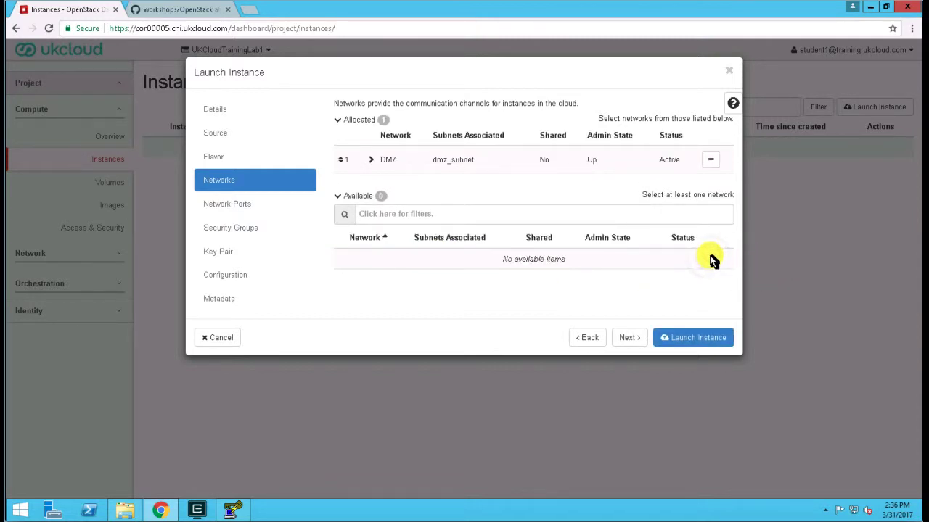
- Assign the External SSH security group and the MyKeyPair key pair to the instance, without adding network ports
left_click(237, 209)
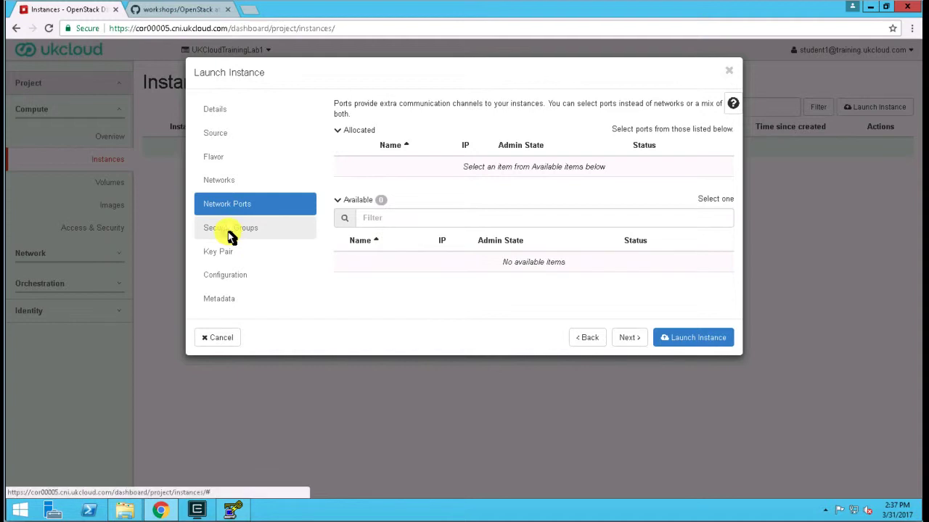
left_click(231, 237)
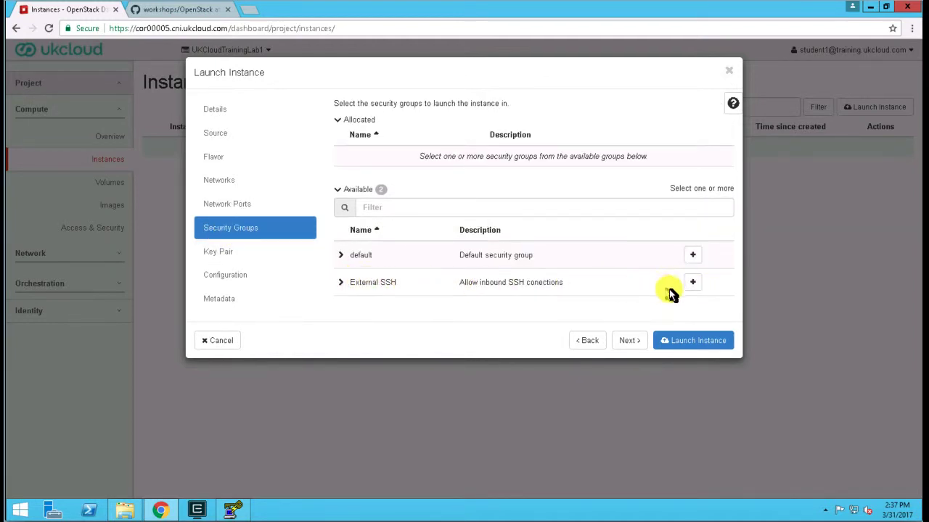
left_click(693, 283)
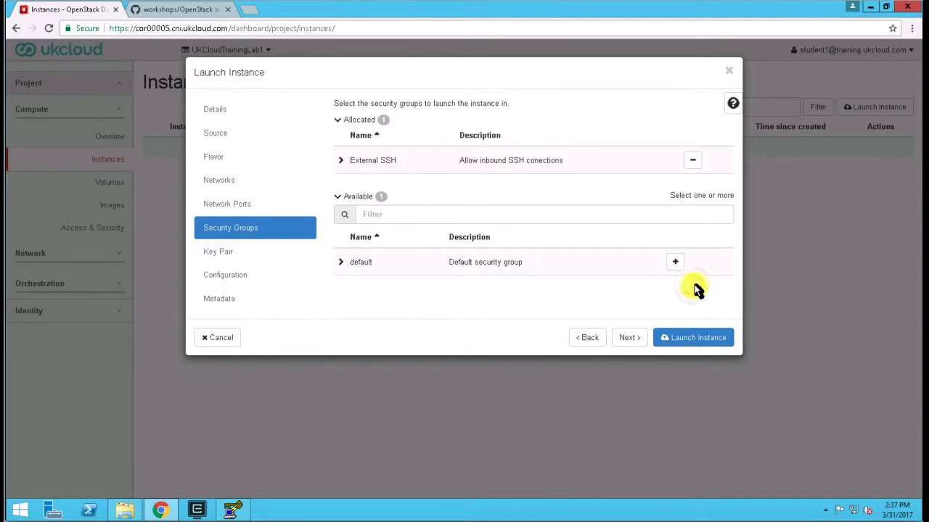
left_click(217, 258)
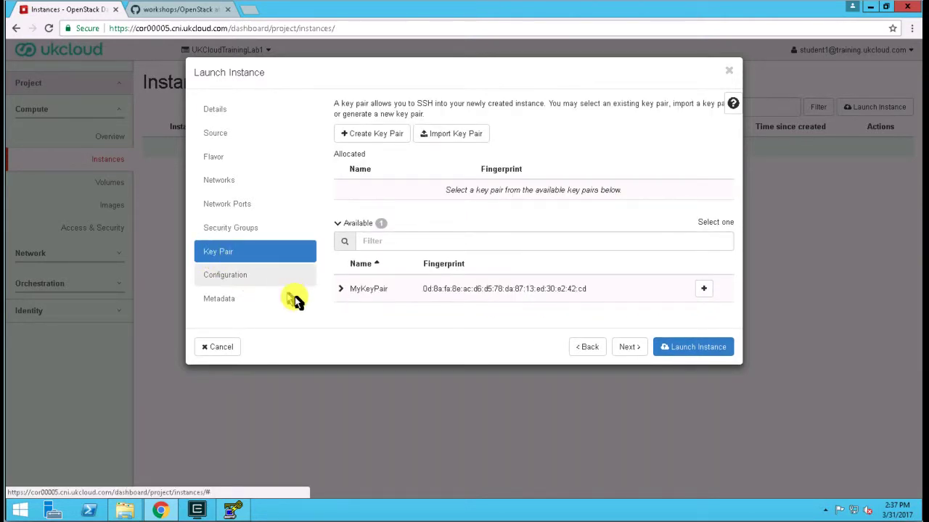
left_click(705, 290)
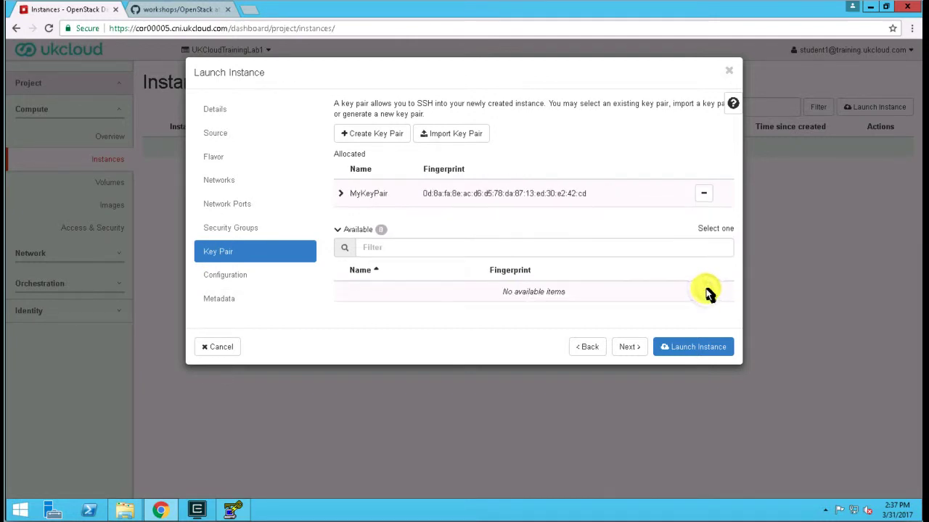
- Launch the instance, leaving its customization script, disk partition and metadata settings at their defaults
left_click(223, 282)
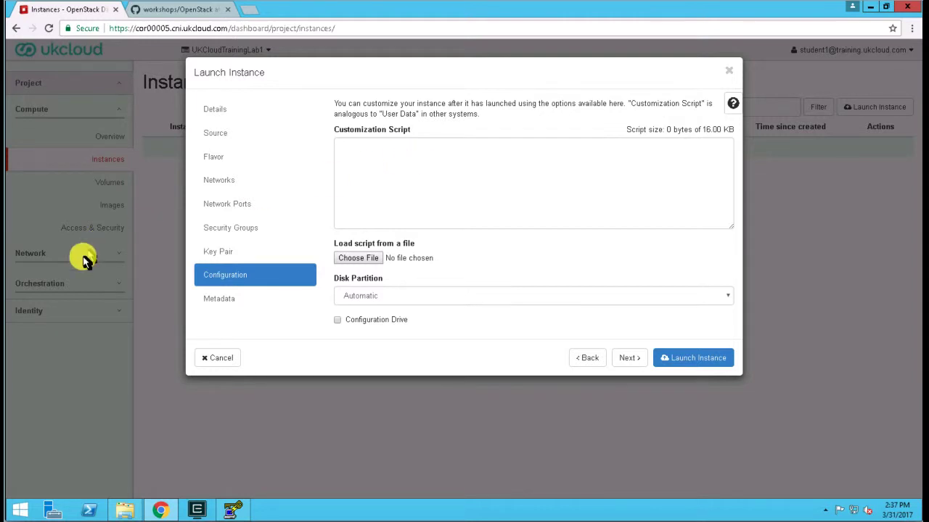
left_click(222, 300)
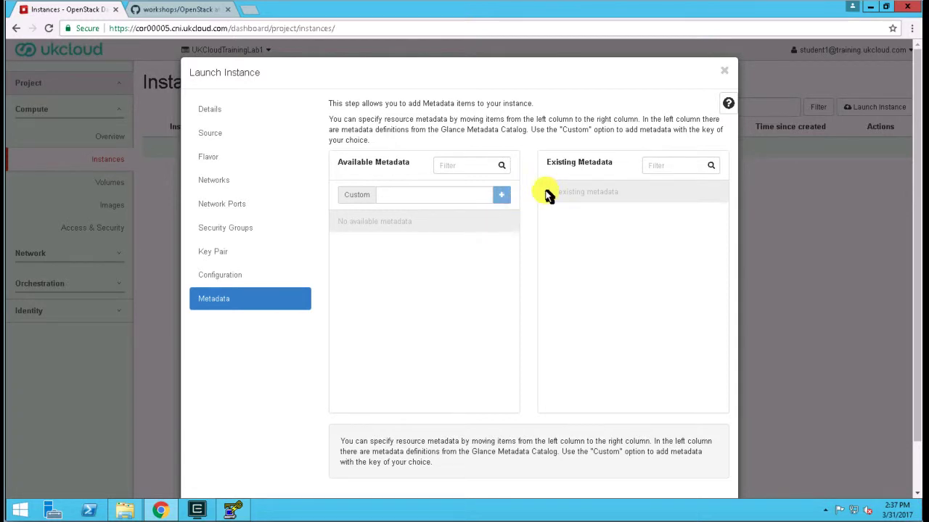
left_click_drag(915, 224, 913, 269)
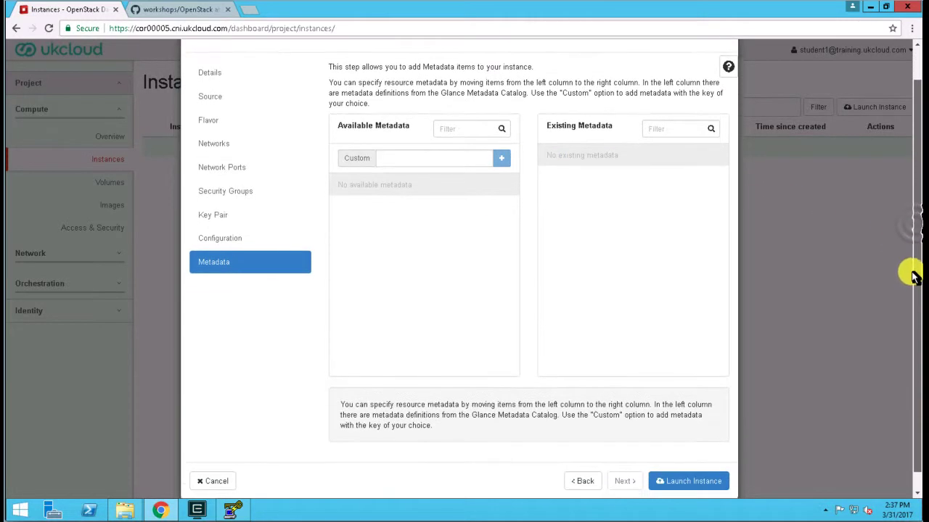
left_click(690, 466)
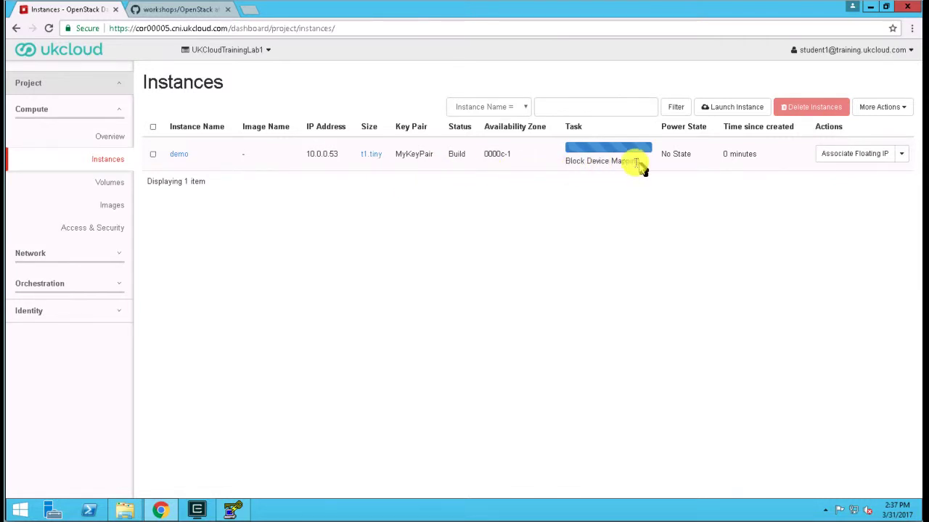
- Check the new instance's attached volume in the project's volume list and its status in the instance list
left_click(108, 186)
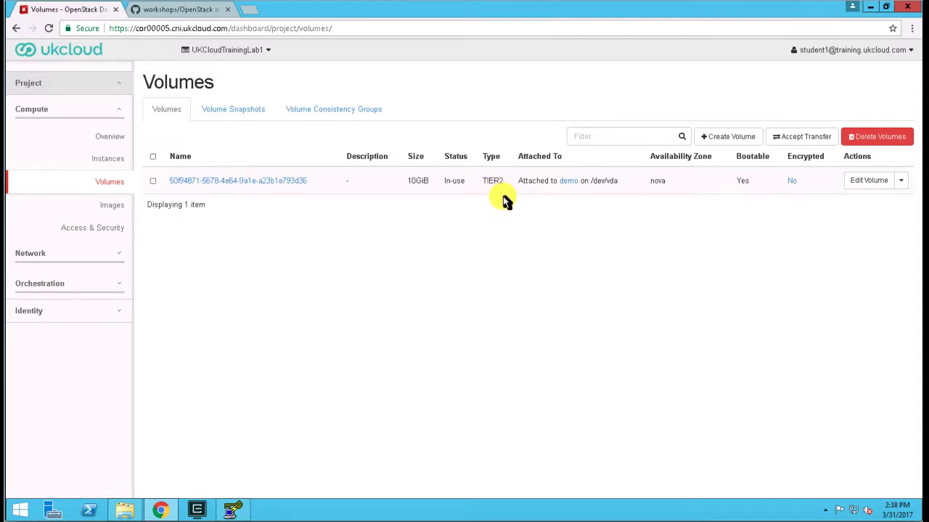
left_click(105, 161)
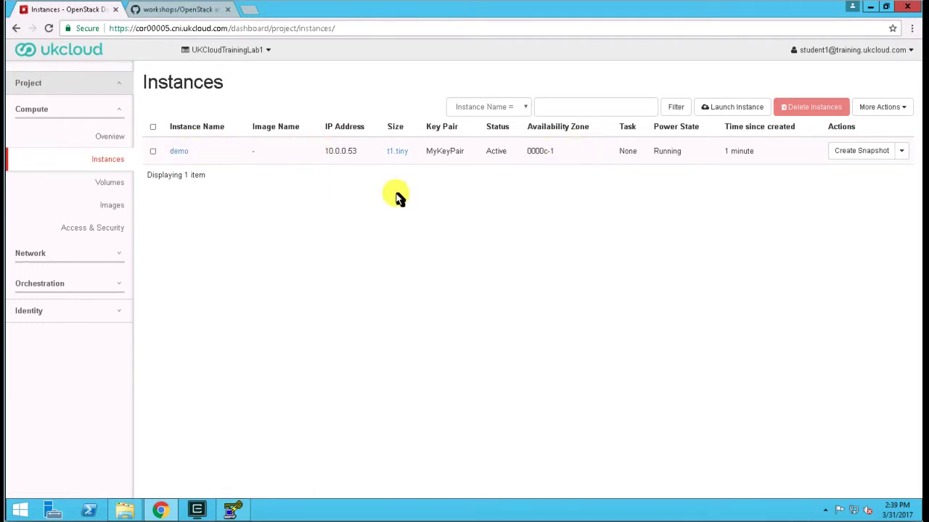
- View the demo instance's console from its node in the network topology, and close the console window
left_click(35, 255)
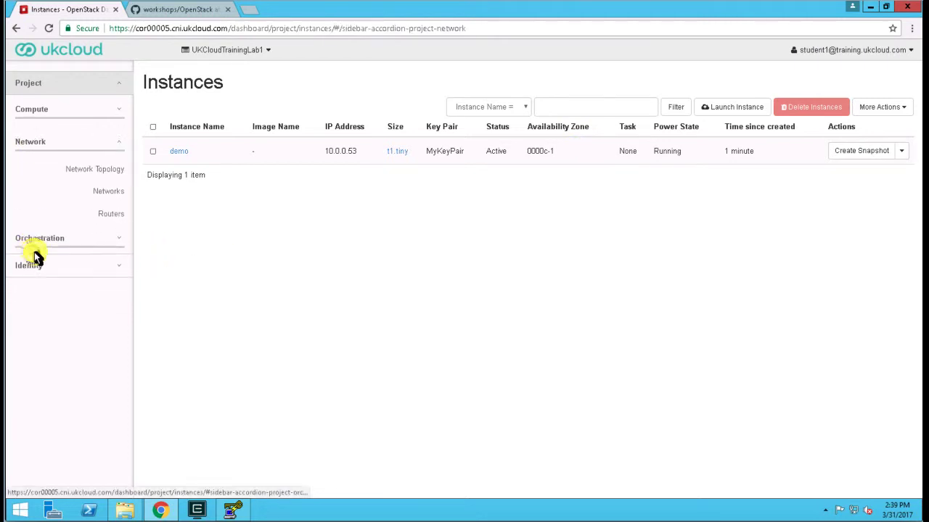
left_click(114, 169)
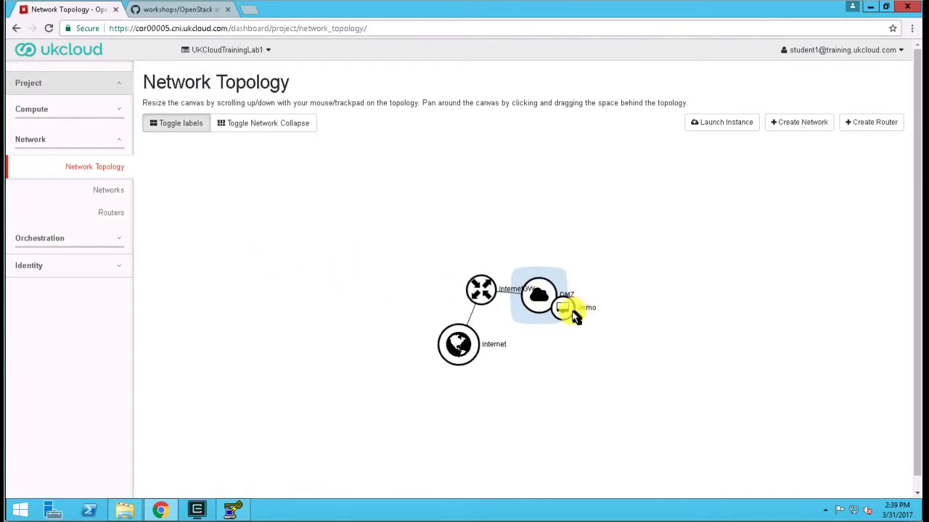
left_click_drag(574, 305, 565, 278)
left_click(560, 272)
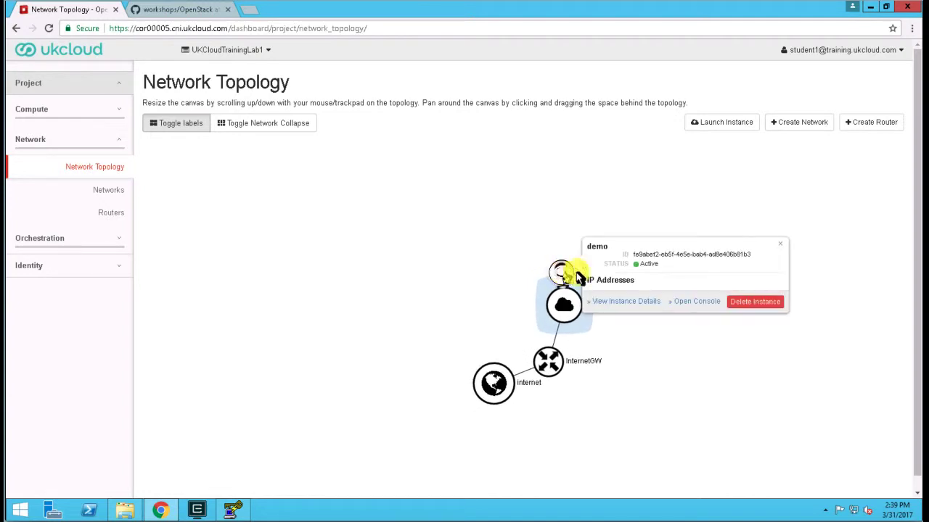
left_click(697, 302)
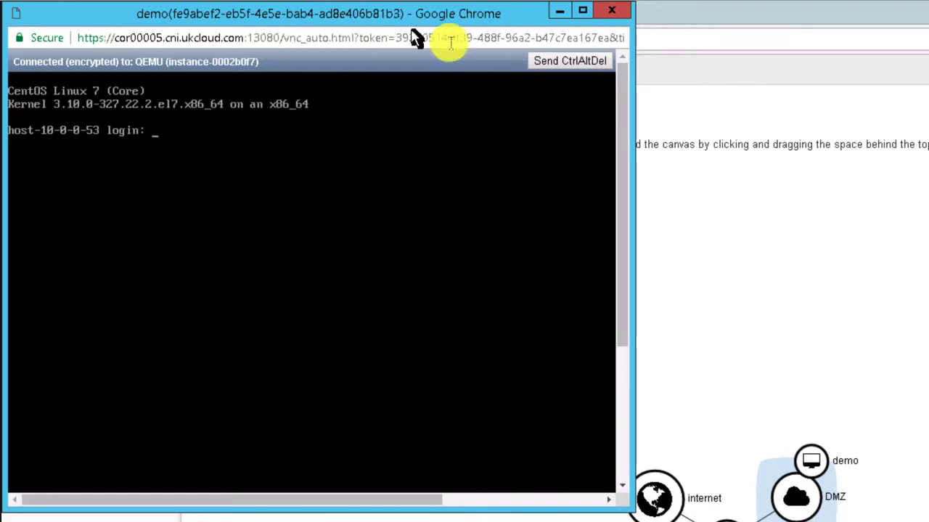
left_click(608, 10)
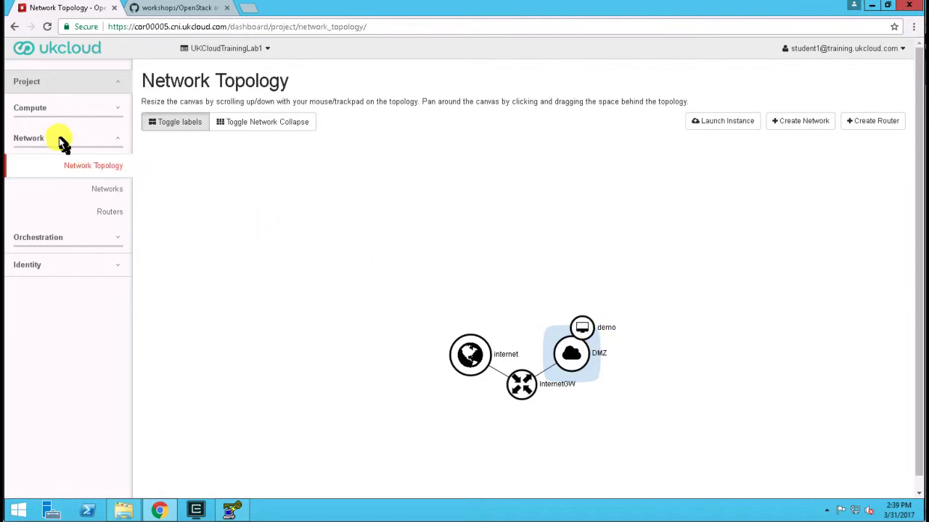
- Start associating a floating IP with the demo instance and allocate a new address from the internet pool
left_click(31, 112)
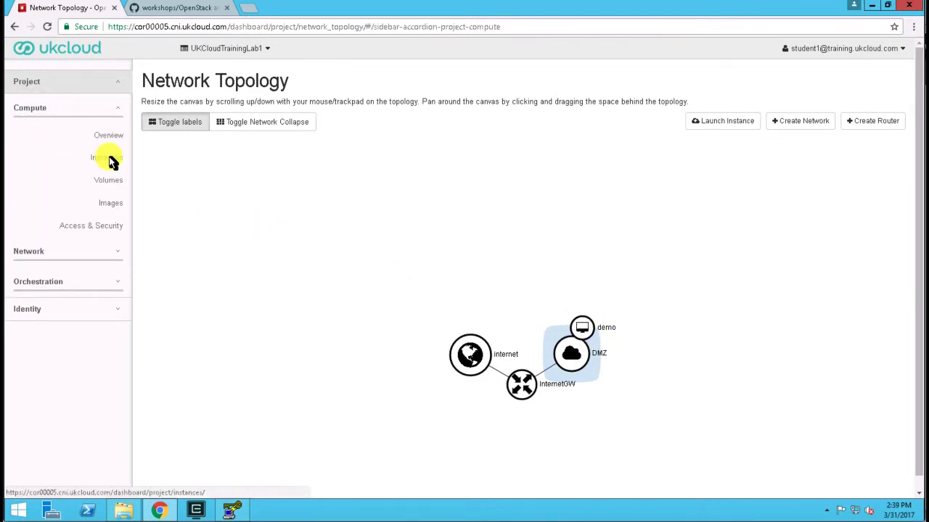
left_click(110, 161)
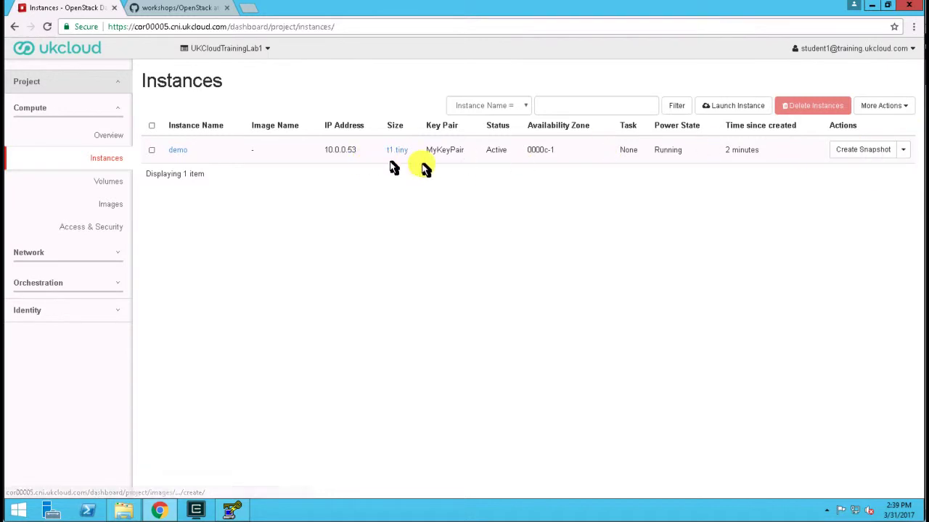
left_click(907, 152)
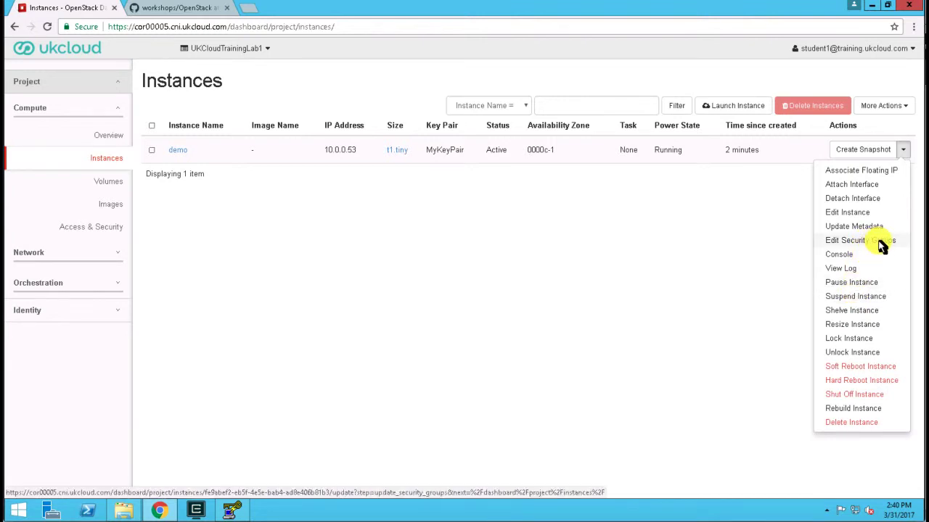
left_click(833, 175)
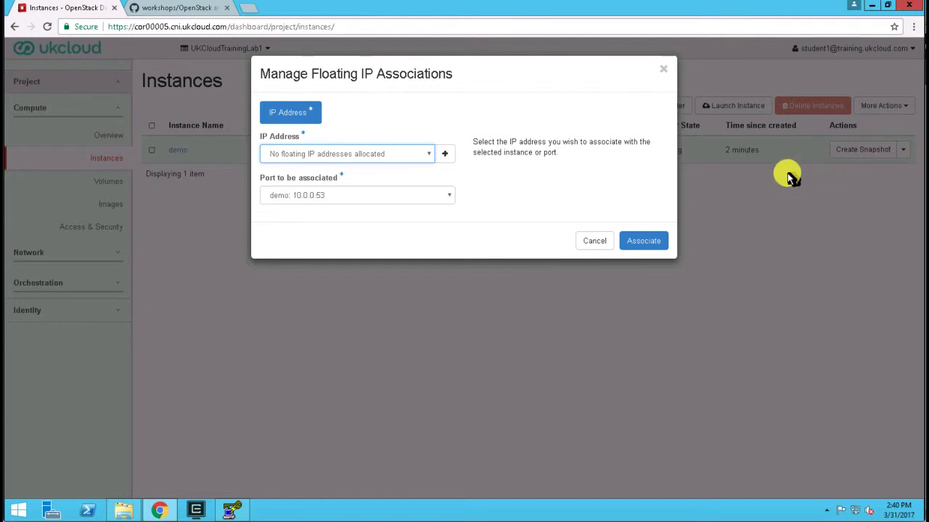
left_click(405, 157)
left_click(403, 156)
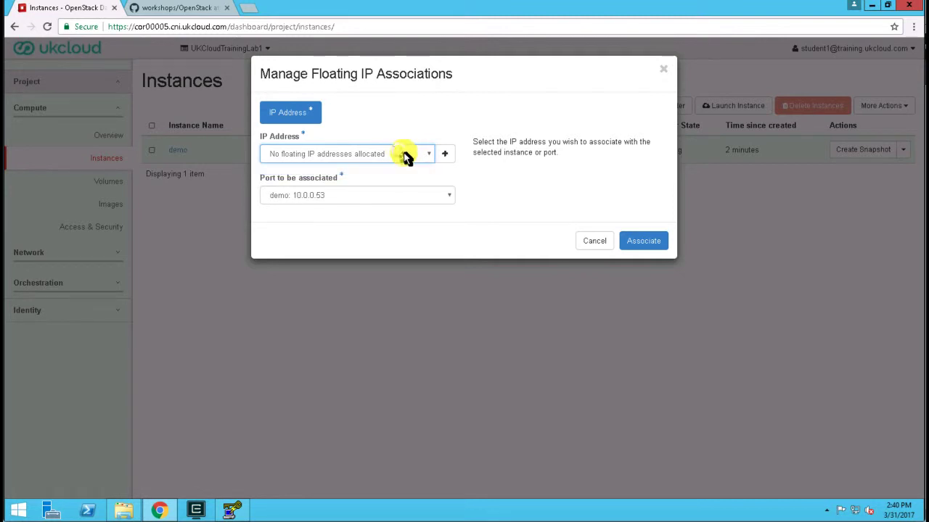
left_click(445, 155)
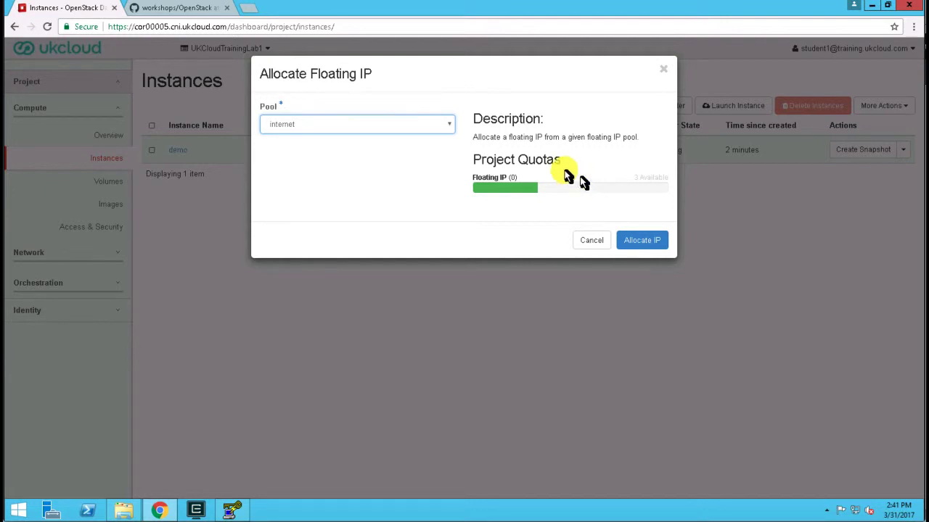
left_click(340, 126)
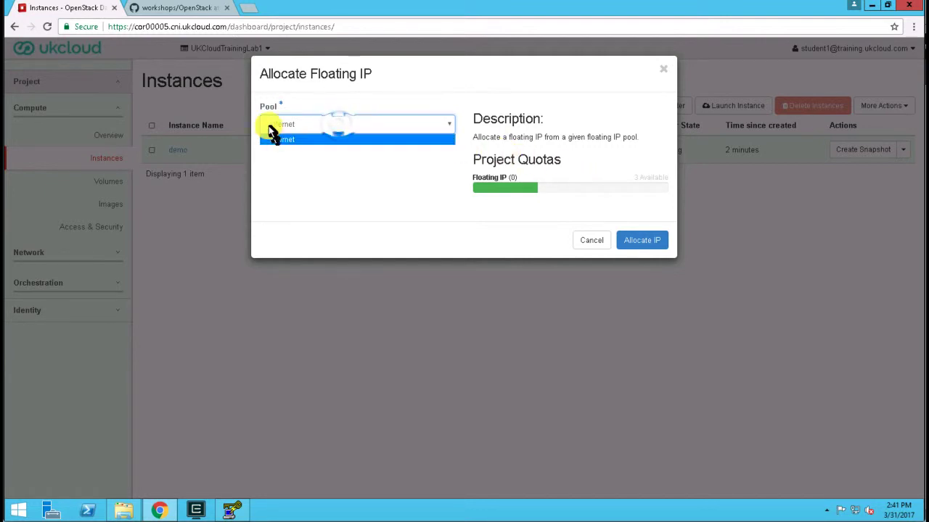
left_click(284, 125)
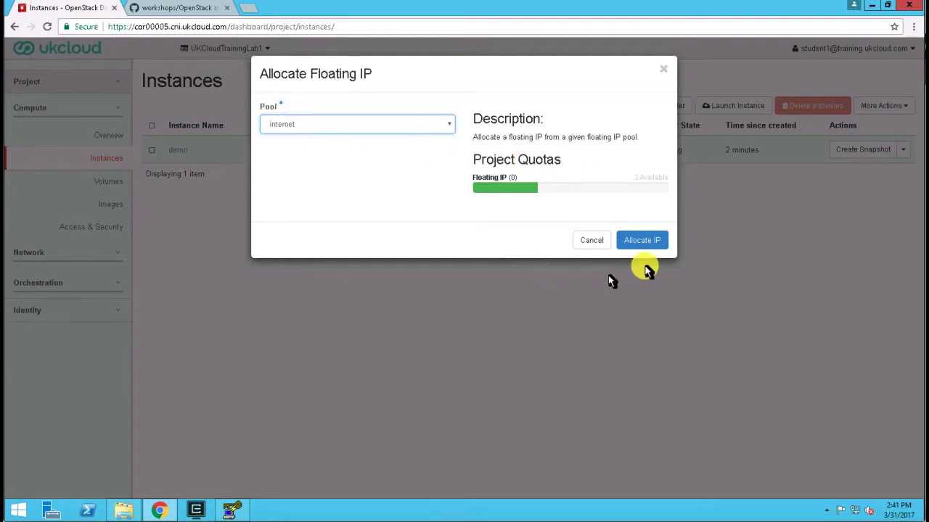
left_click(645, 241)
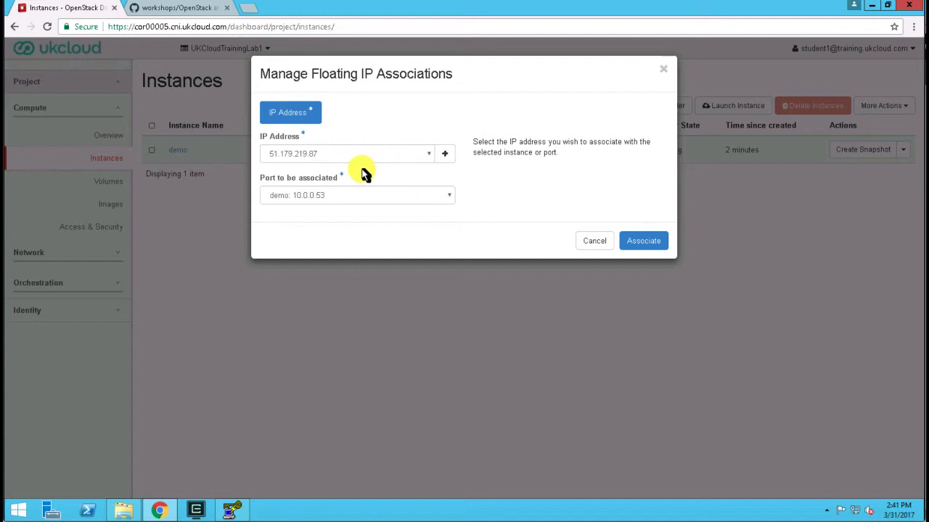
- Associate the floating IP 51.179.219.87 with the demo instance's port 10.0.0.53
left_click(387, 198)
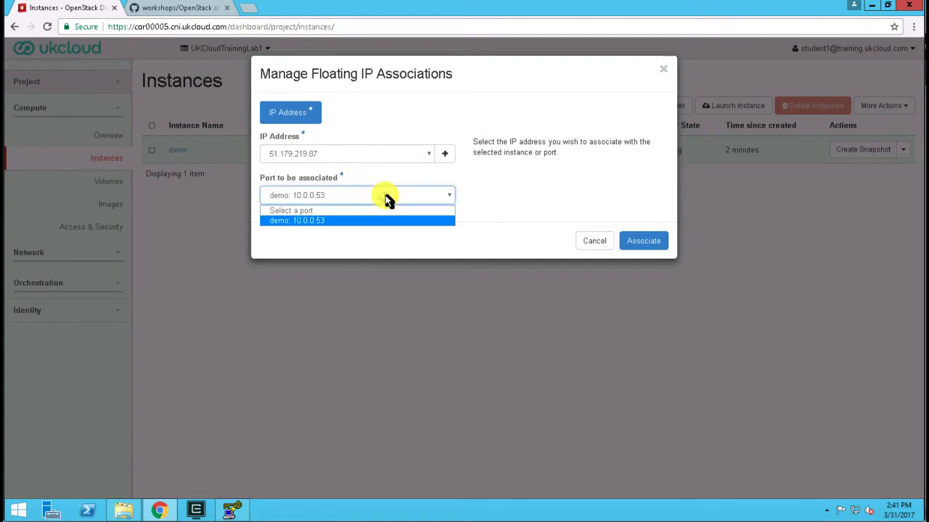
left_click(387, 201)
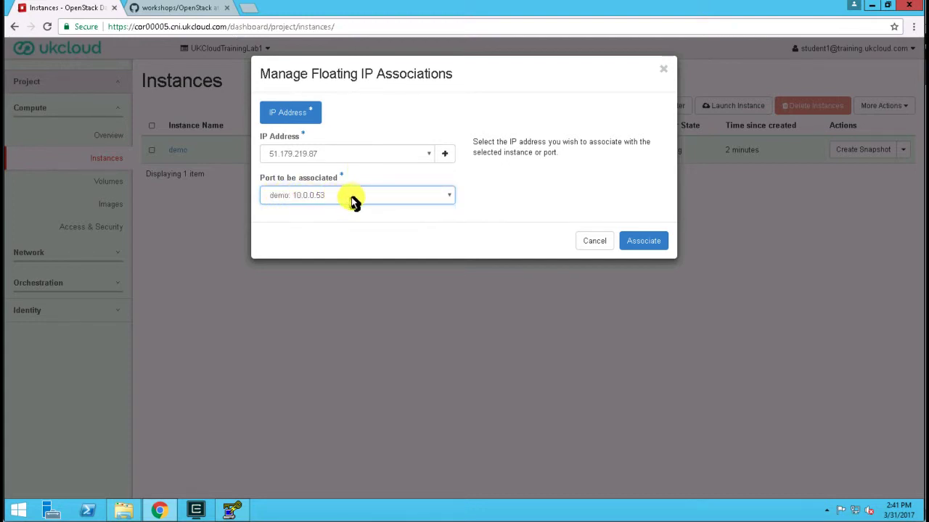
left_click(658, 243)
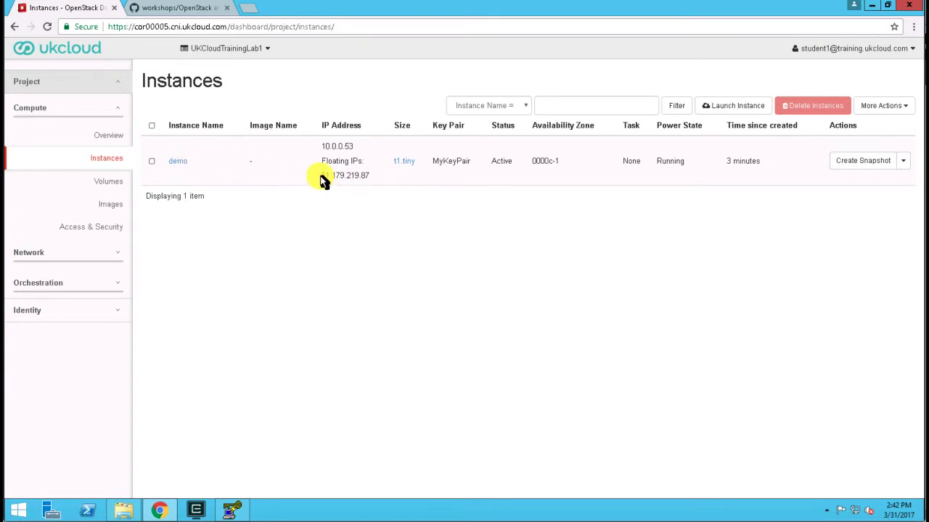
- Copy the demo instance's floating IP, start PuTTY and paste 51.179.219.87 as the host name
left_click_drag(323, 180, 373, 181)
right_click(19, 511)
left_click(56, 472)
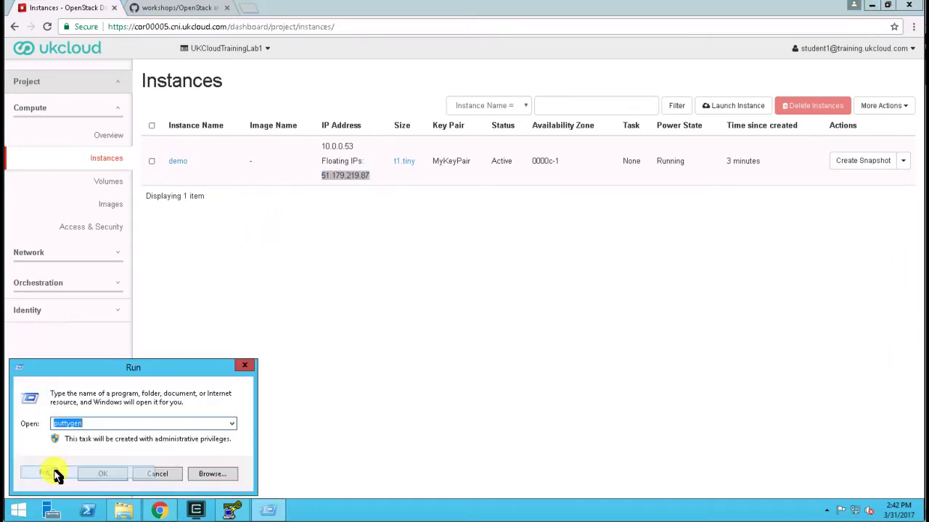
type("putty")
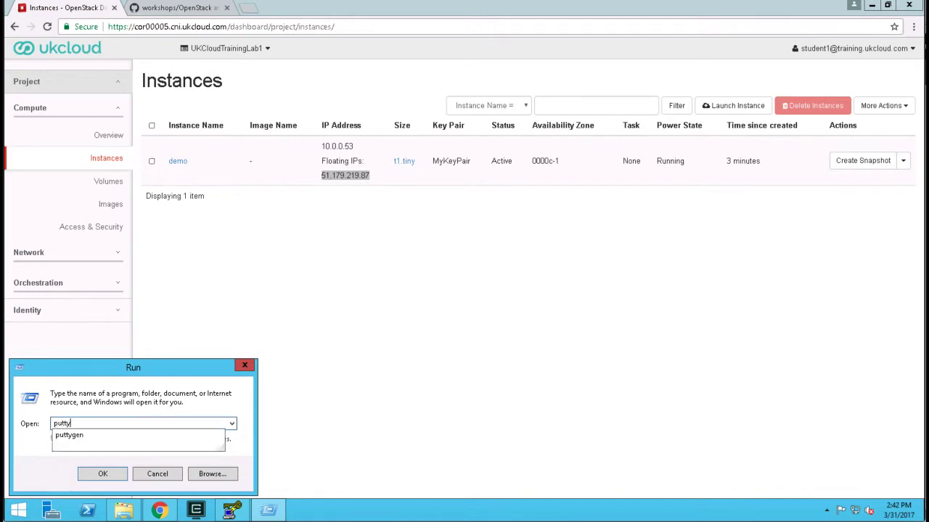
key("Return")
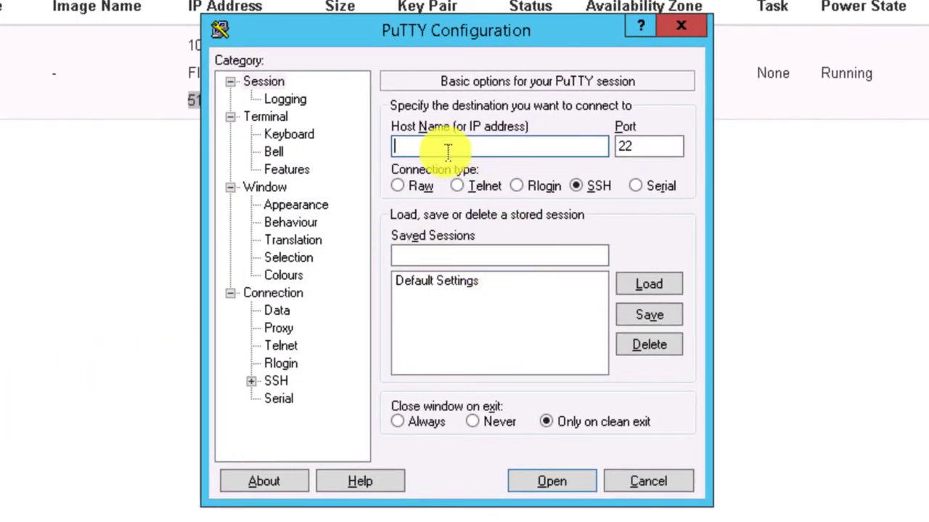
type("51.179.218.87")
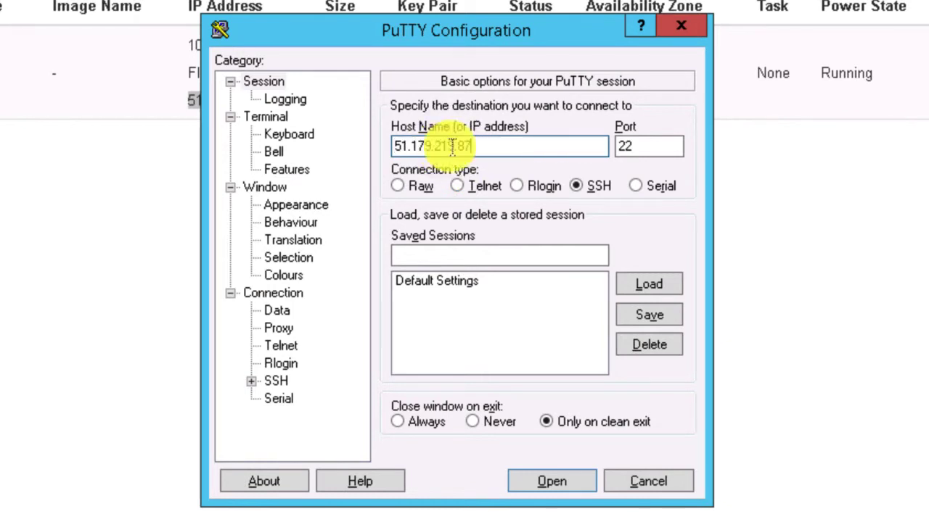
- Set ssk Key.ppk from the Documents folder as the private key file for SSH authentication
left_click(251, 381)
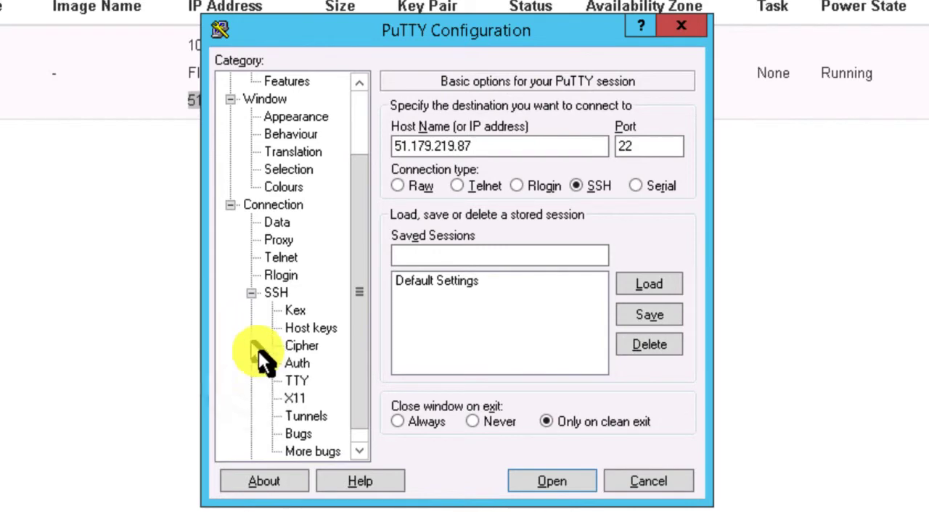
left_click(301, 363)
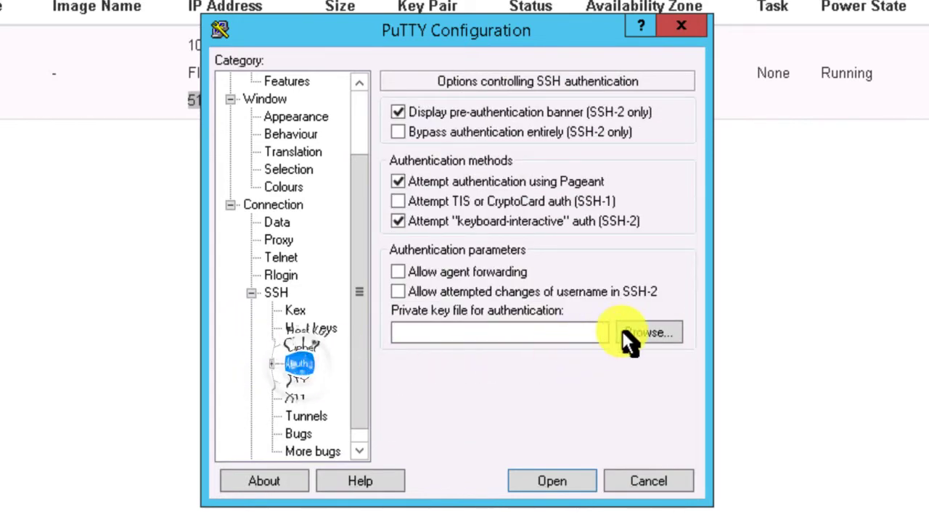
left_click(653, 335)
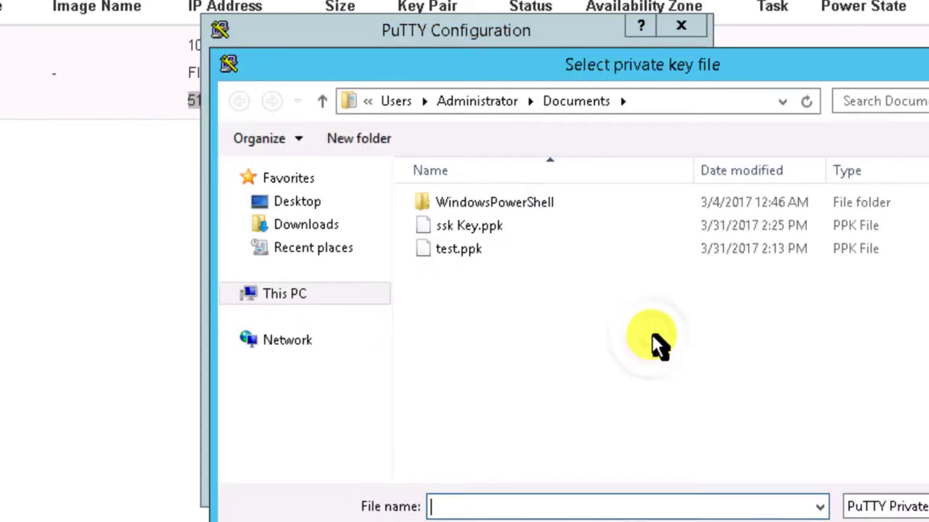
left_click(470, 229)
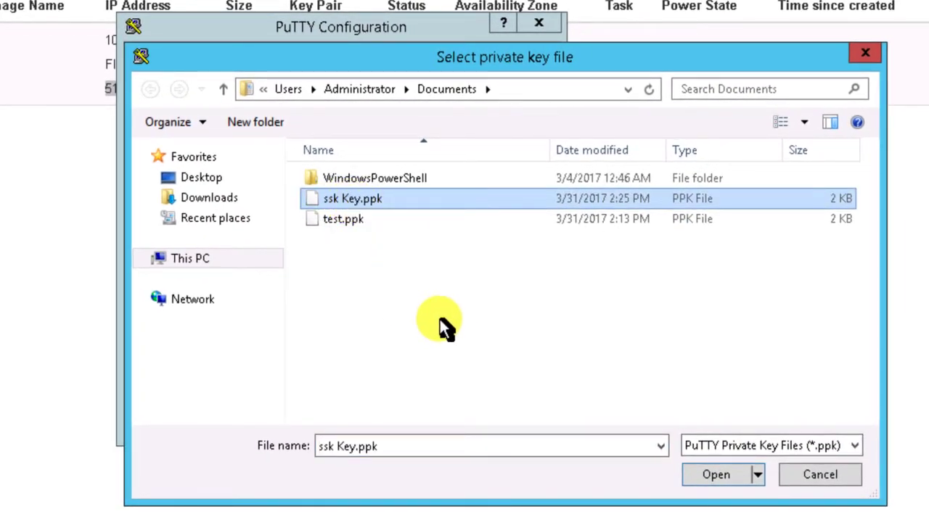
left_click(728, 477)
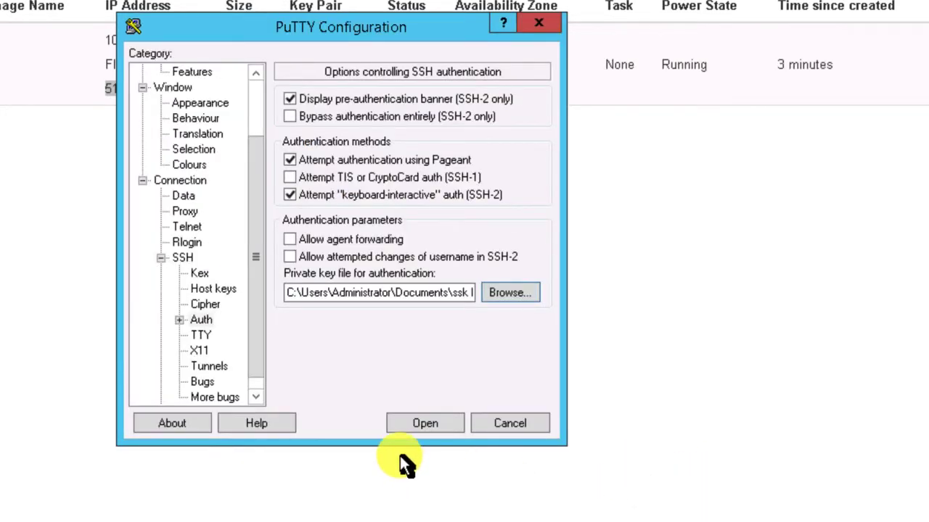
- Open the SSH session to the instance and accept the server's host key into the cache
left_click(429, 426)
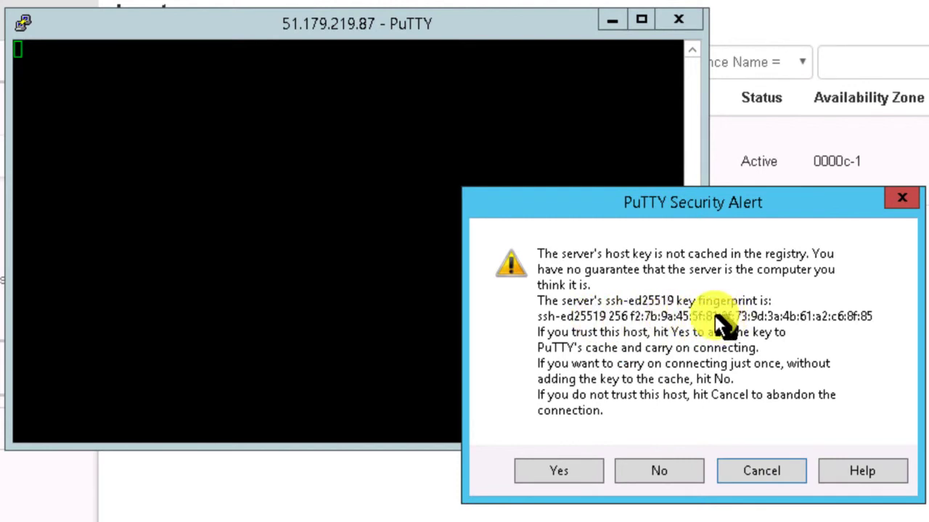
left_click(567, 473)
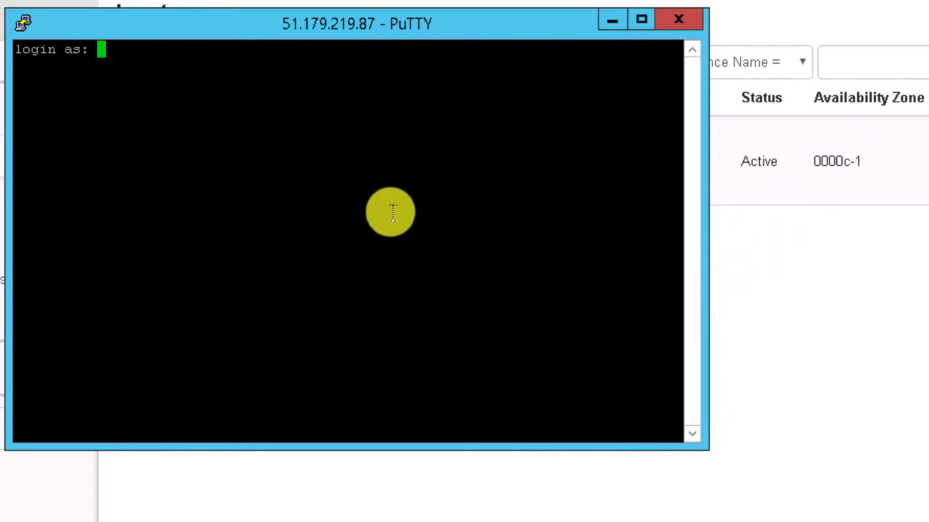
- Log in to the instance as centos and enter the private key's passphrase
left_click(161, 85)
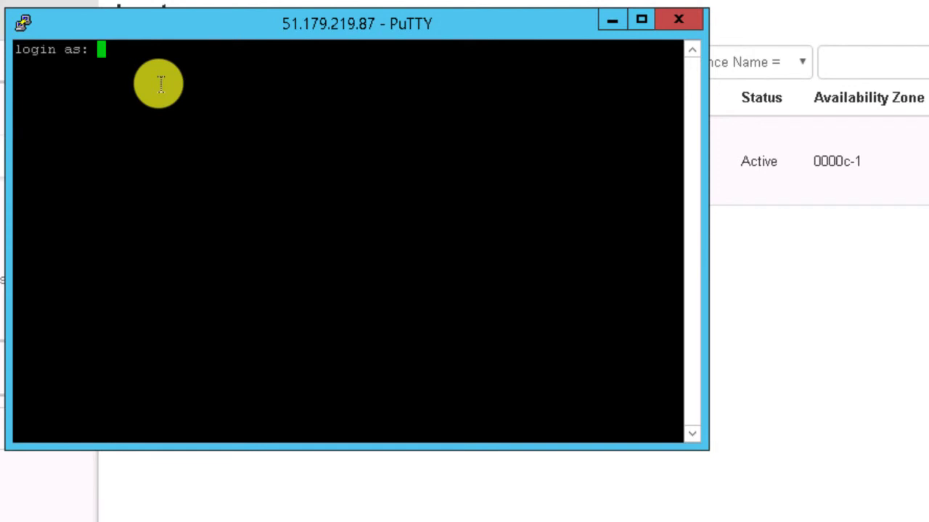
type("centos")
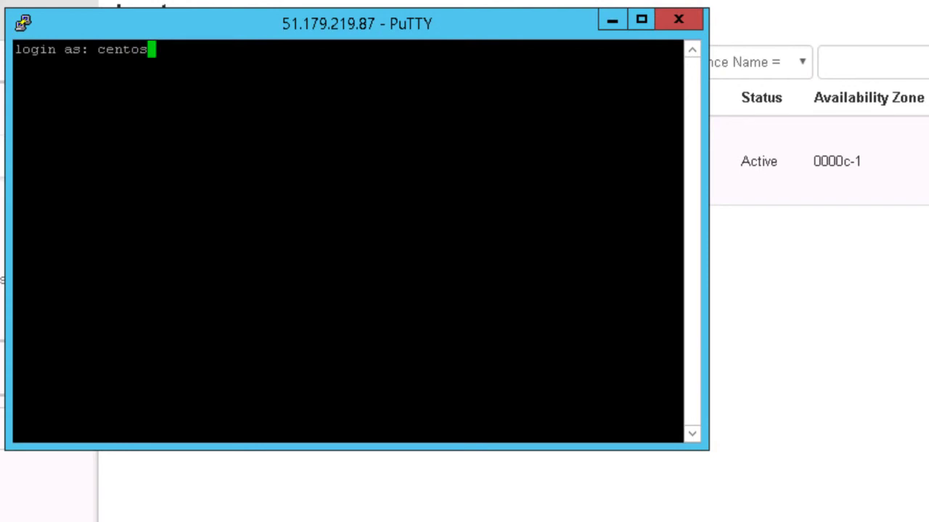
key("Return")
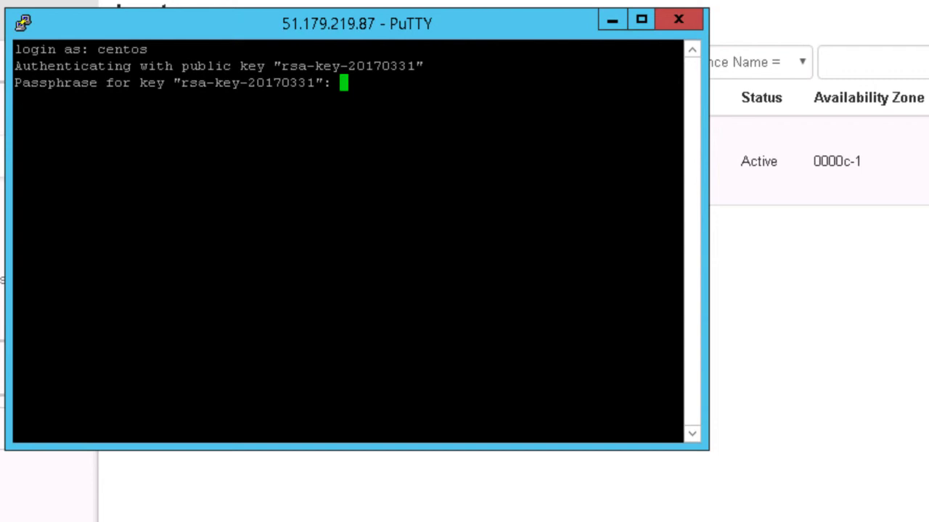
key("Return")
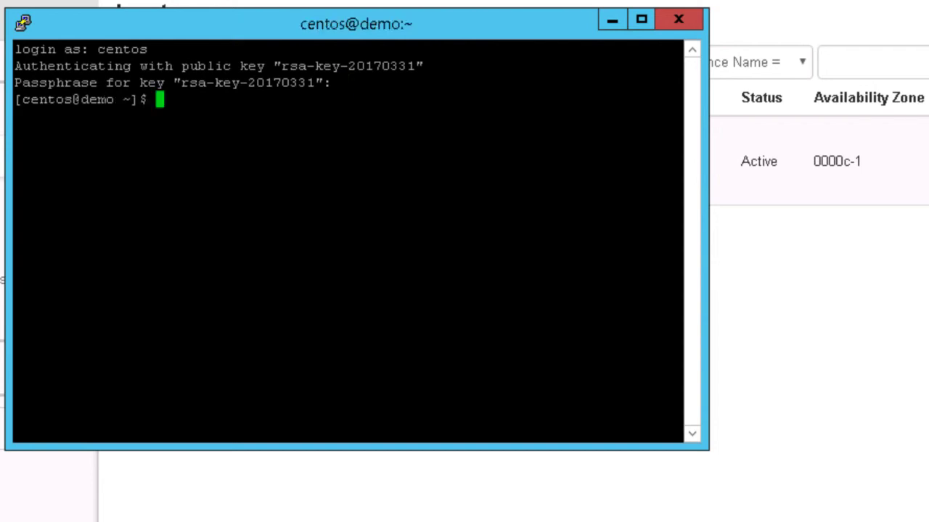
- List the instance's network interfaces with ip a and move the terminal clear of the demo instance's IP addresses in the dashboard
type("ip a")
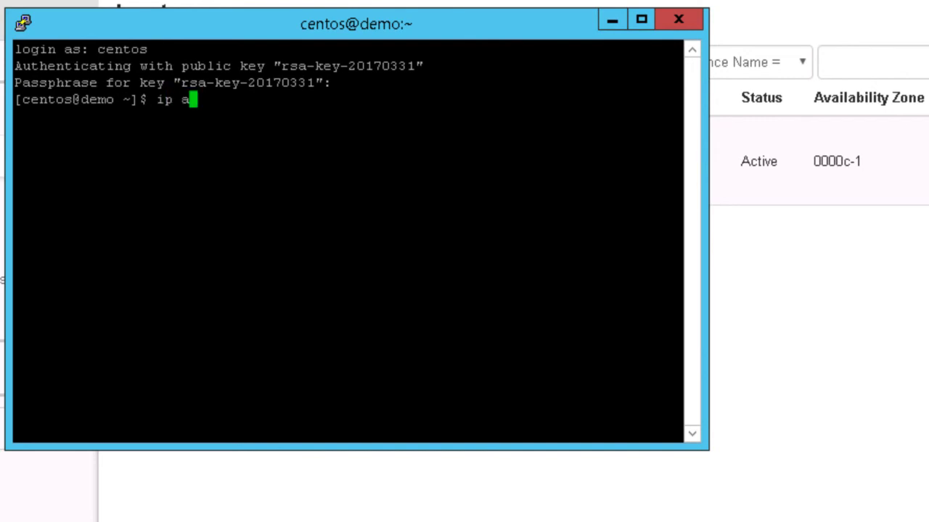
key("Return")
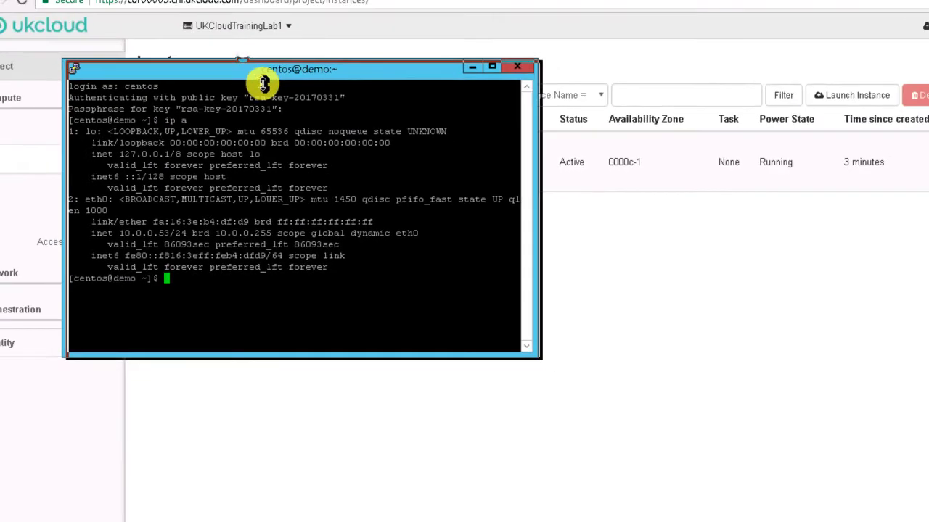
left_click_drag(263, 24, 384, 209)
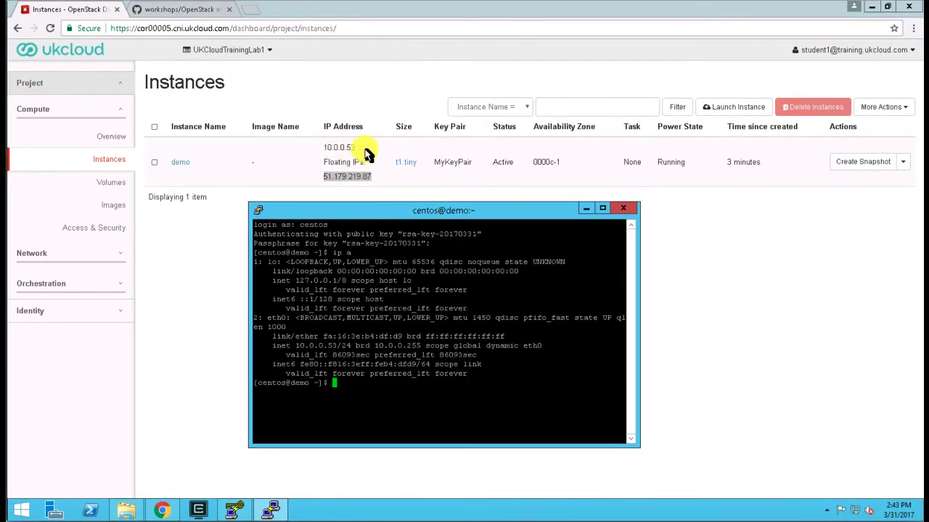